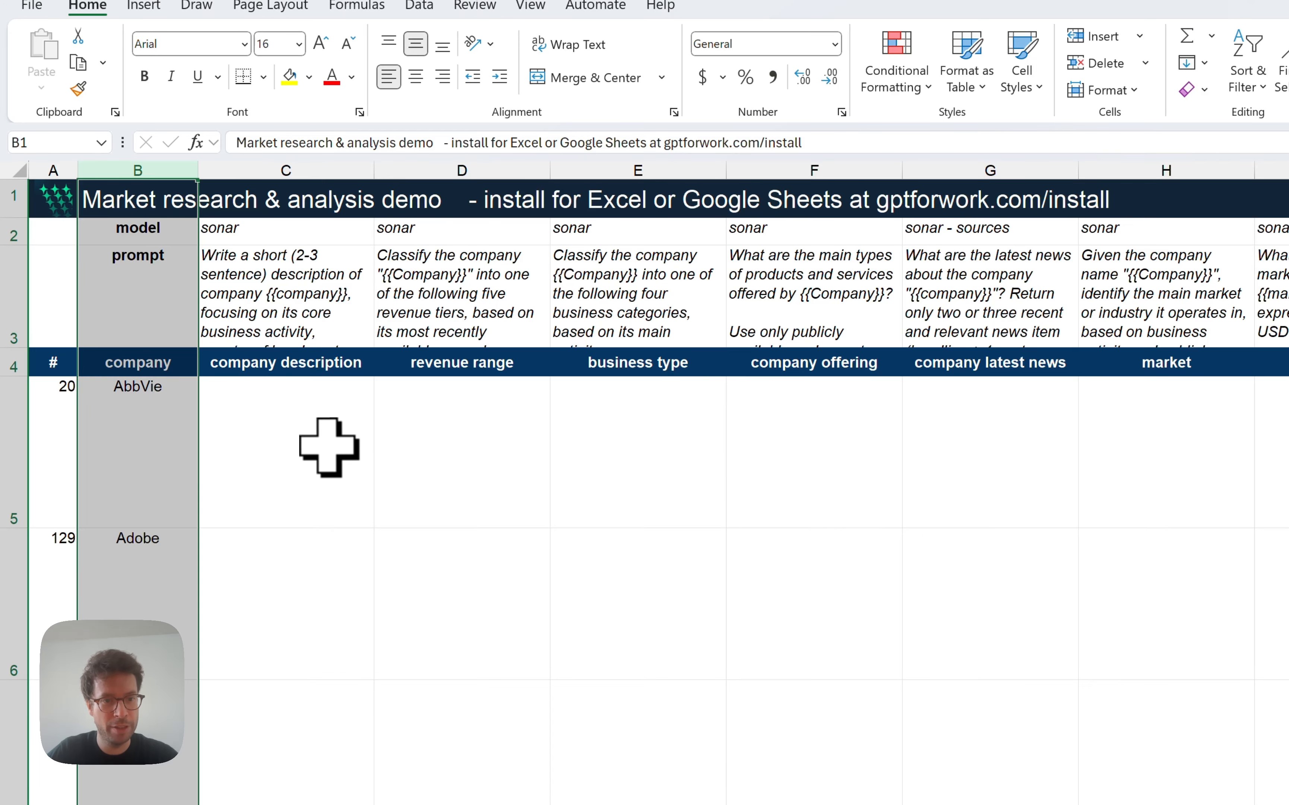
Open the GPT for Excel Word add-in and start a custom prompt bulk run.
click(351, 452)
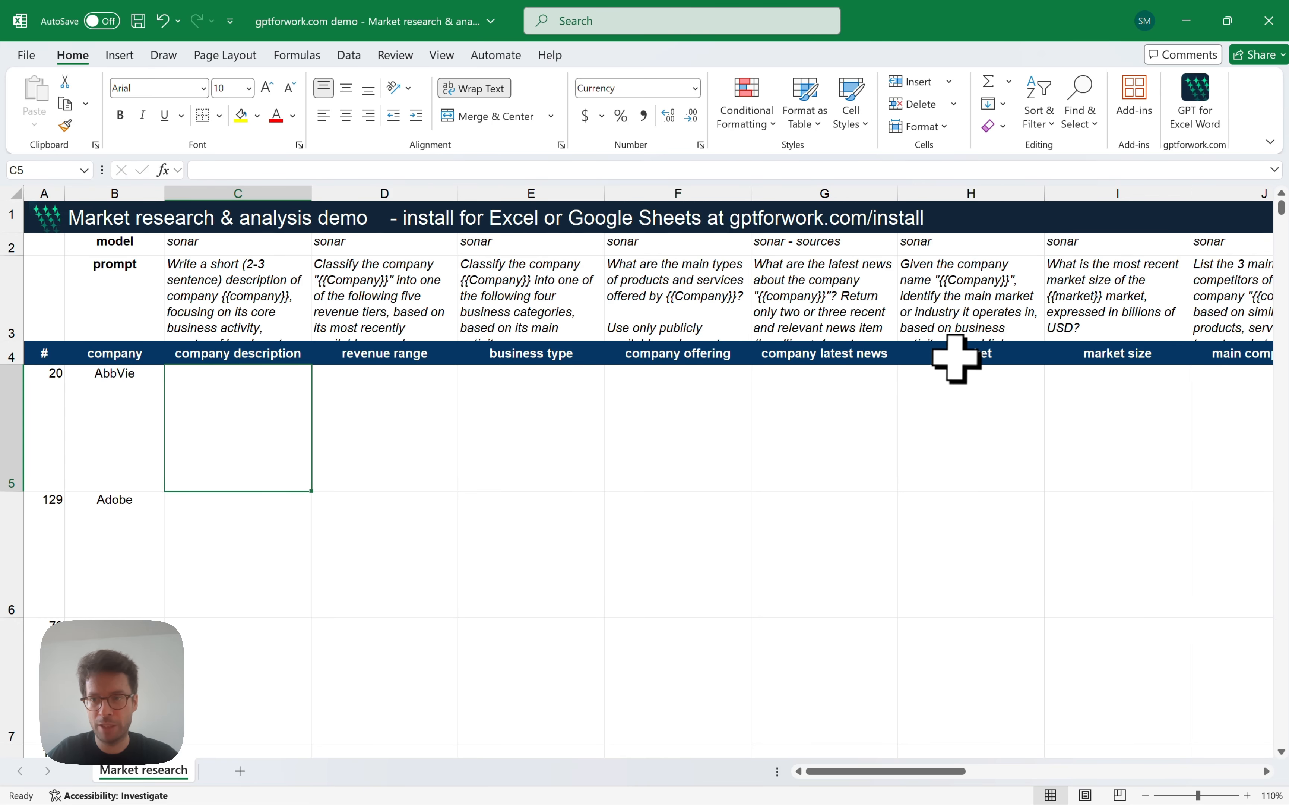
scroll(1136, 354, right, 2)
scroll(1136, 354, left, 2)
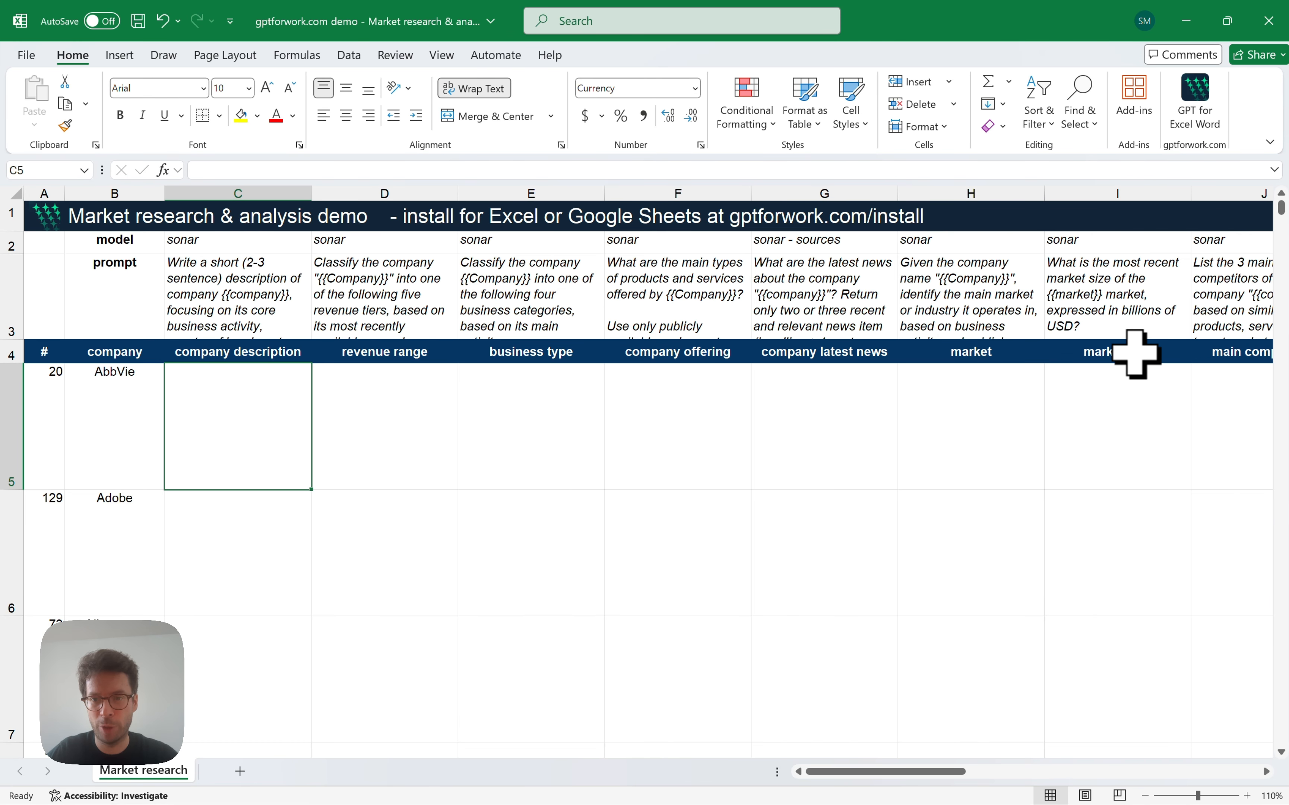
scroll(1136, 354, up, 1)
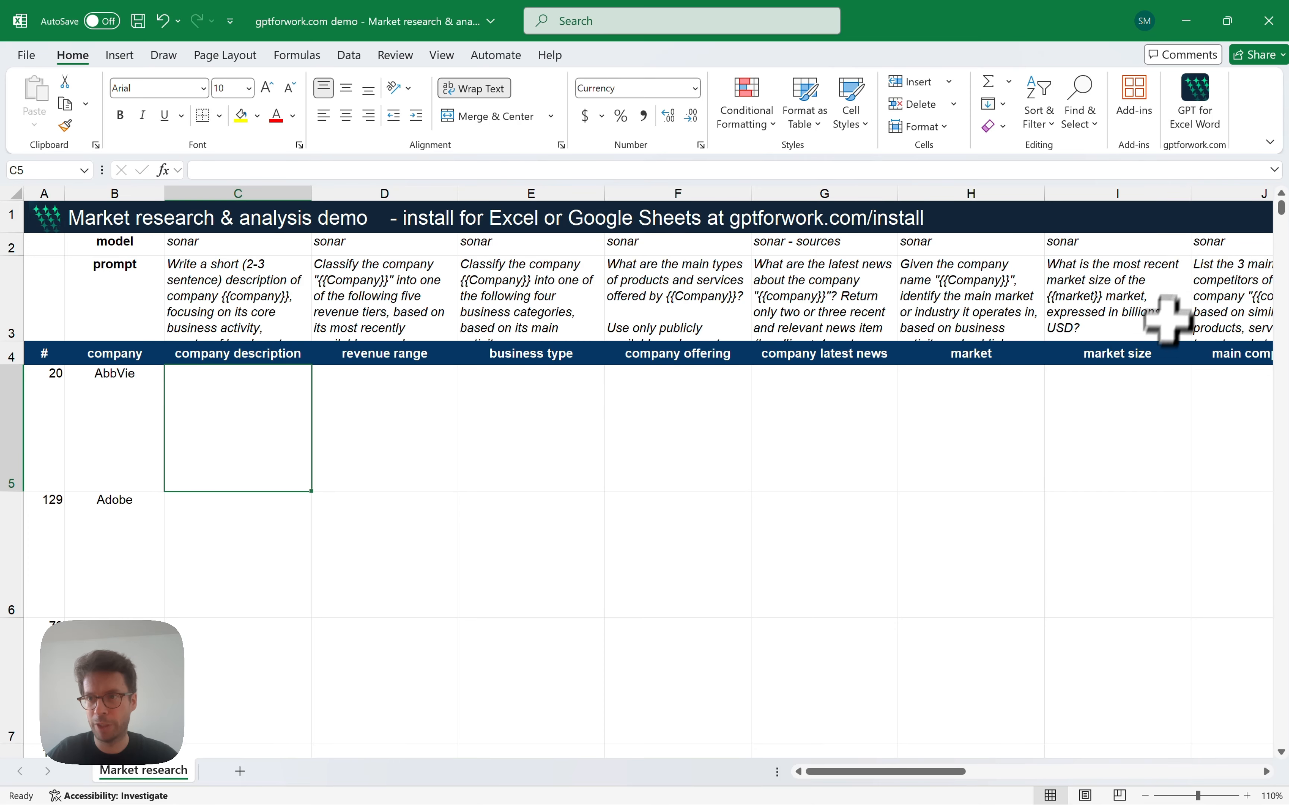
click(1194, 107)
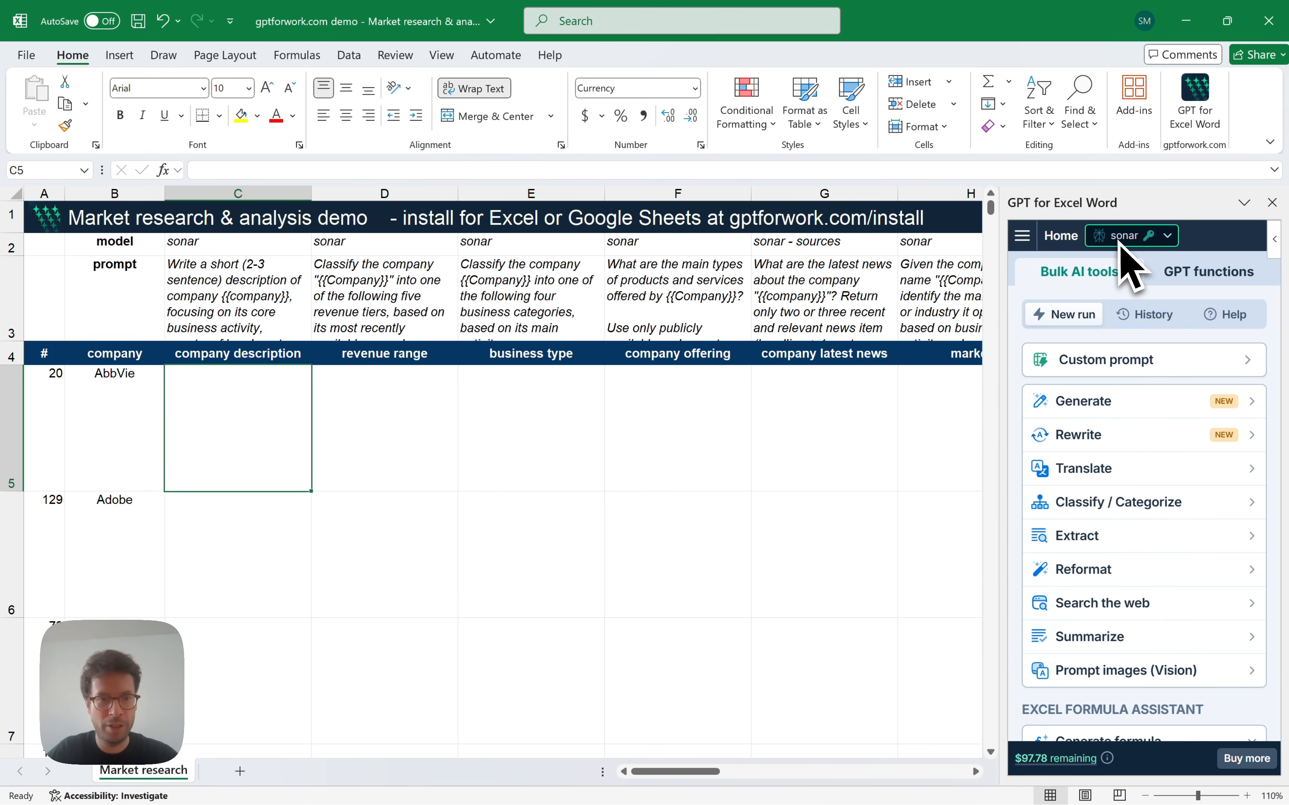
click(1139, 367)
Copy the company description prompt from cell C3 into the prompt to run for each row.
double_click(210, 311)
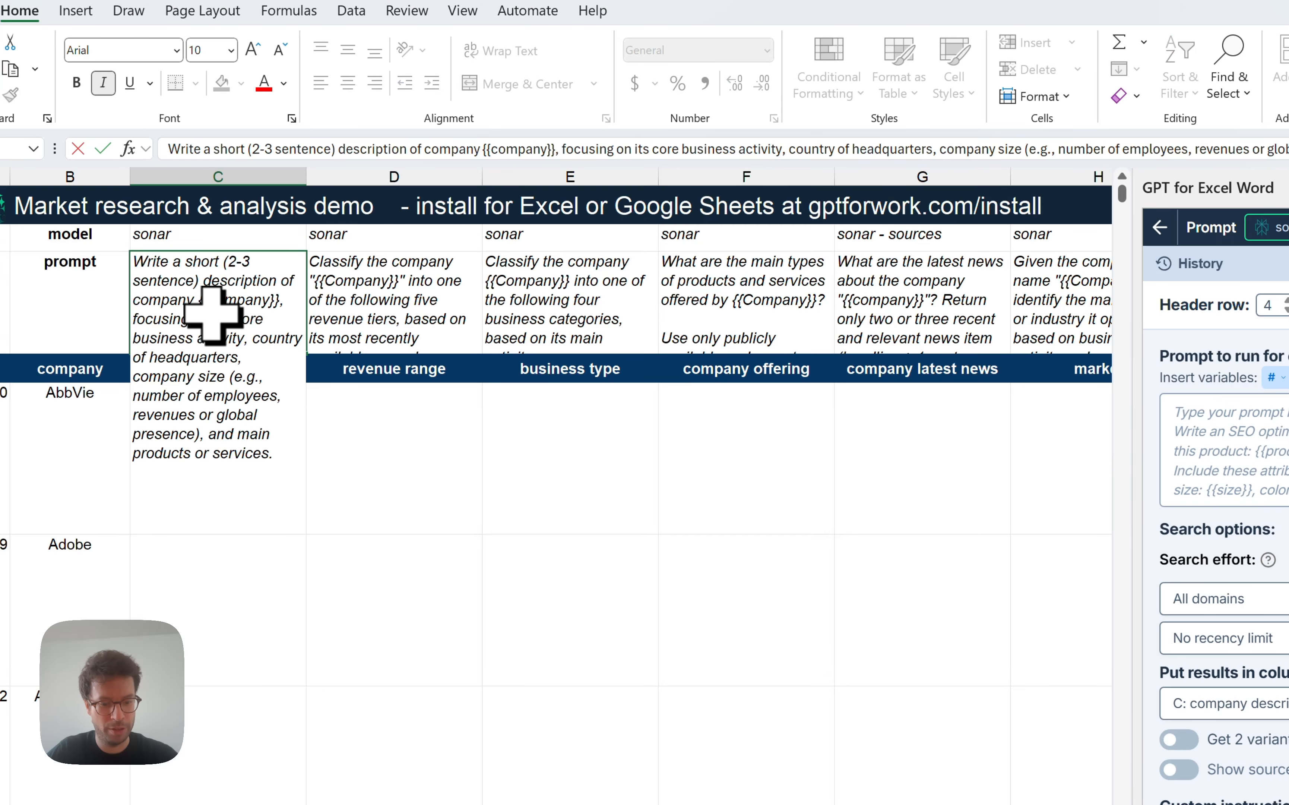
key(ctrl+a)
key(ctrl+c)
click(1146, 446)
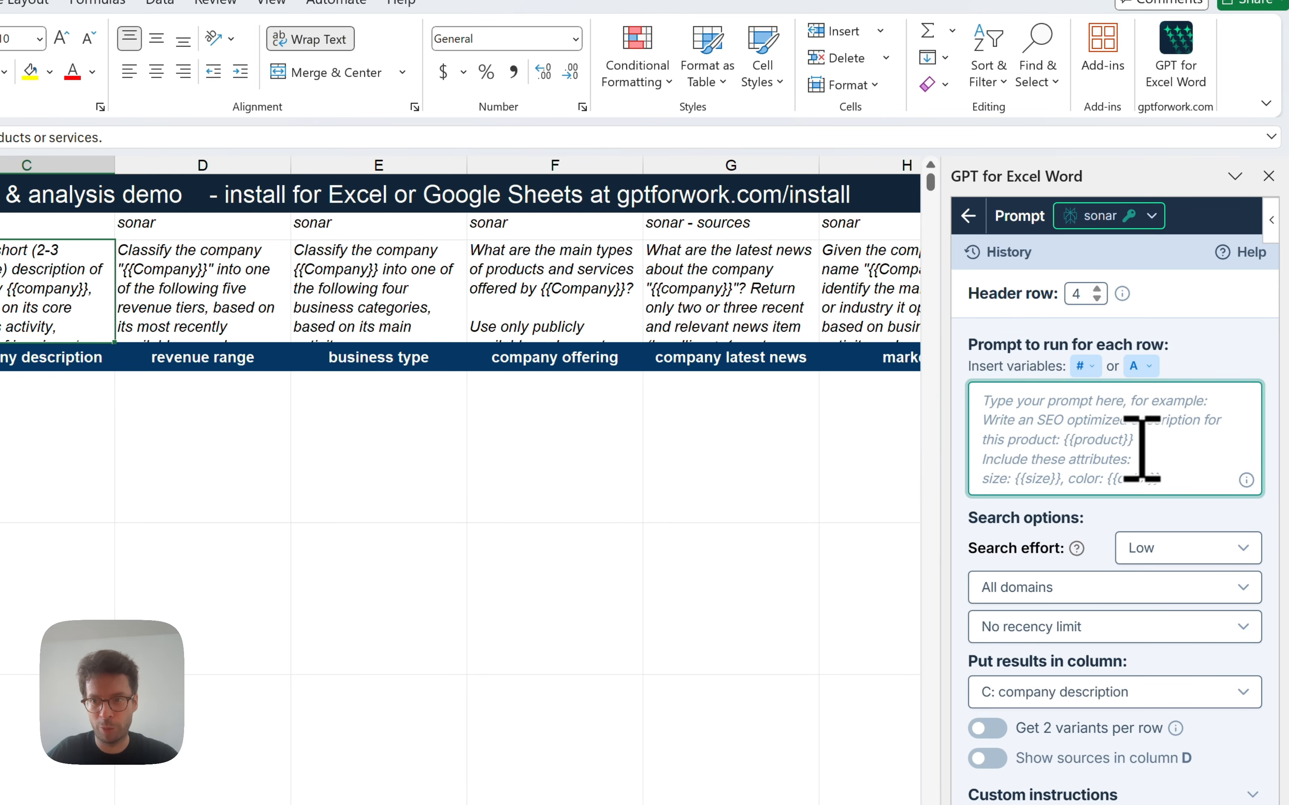
key(ctrl+v)
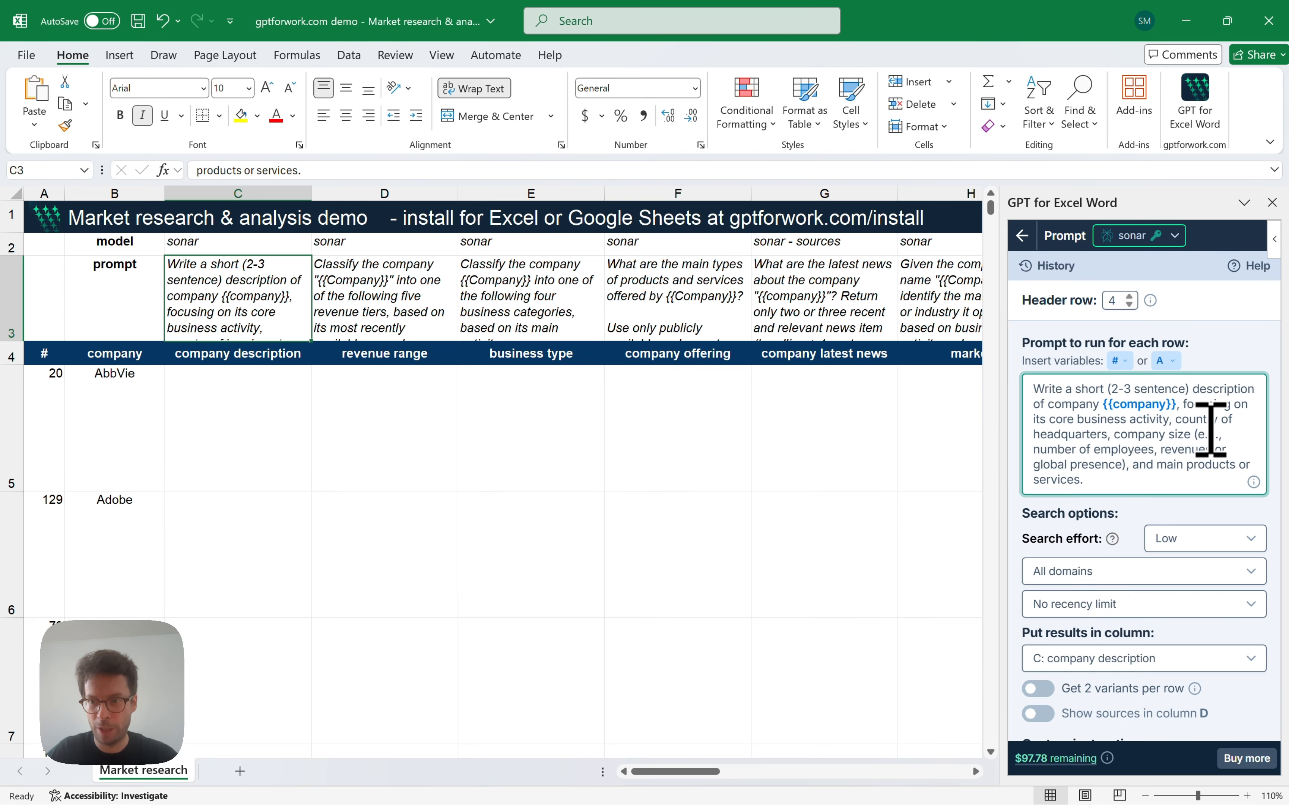
Run the prompt on 20 rows with the results going to column C, company description.
scroll(1212, 429, down, 1)
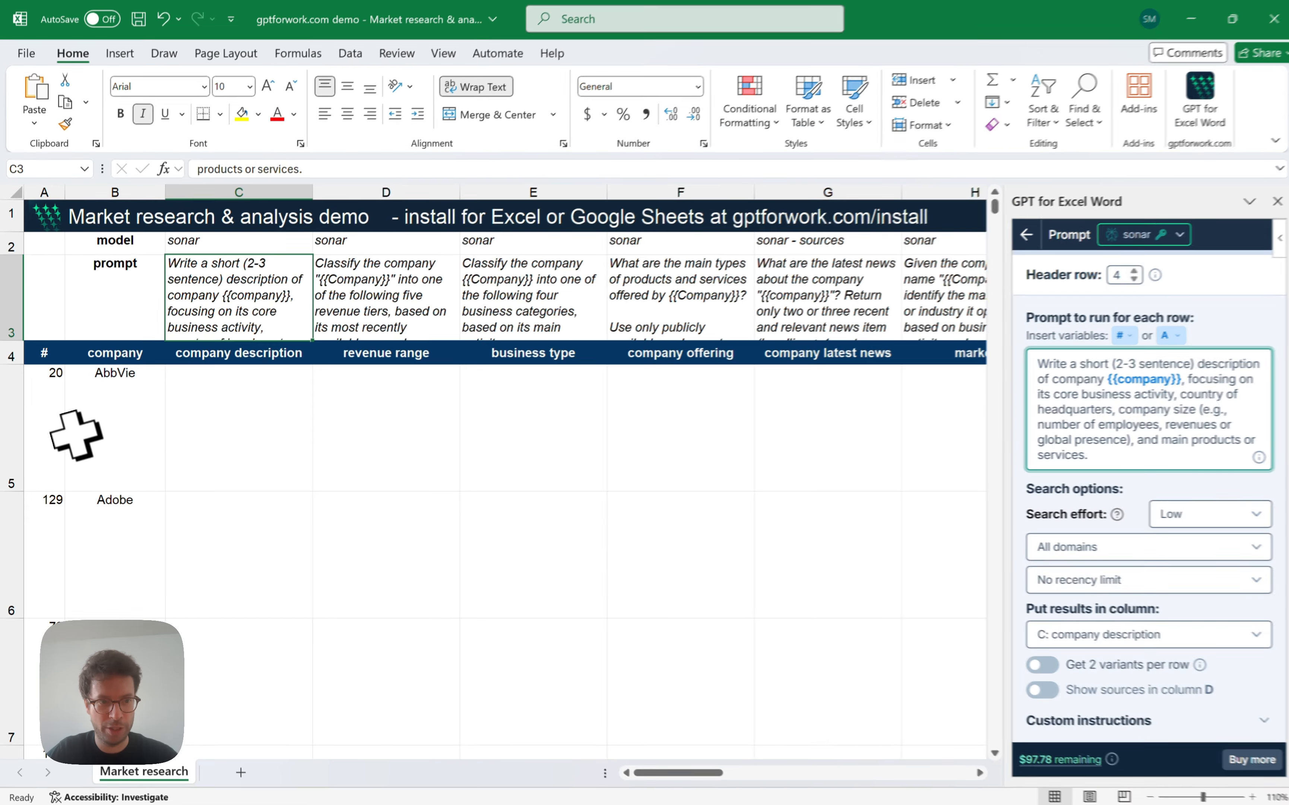
click(76, 434)
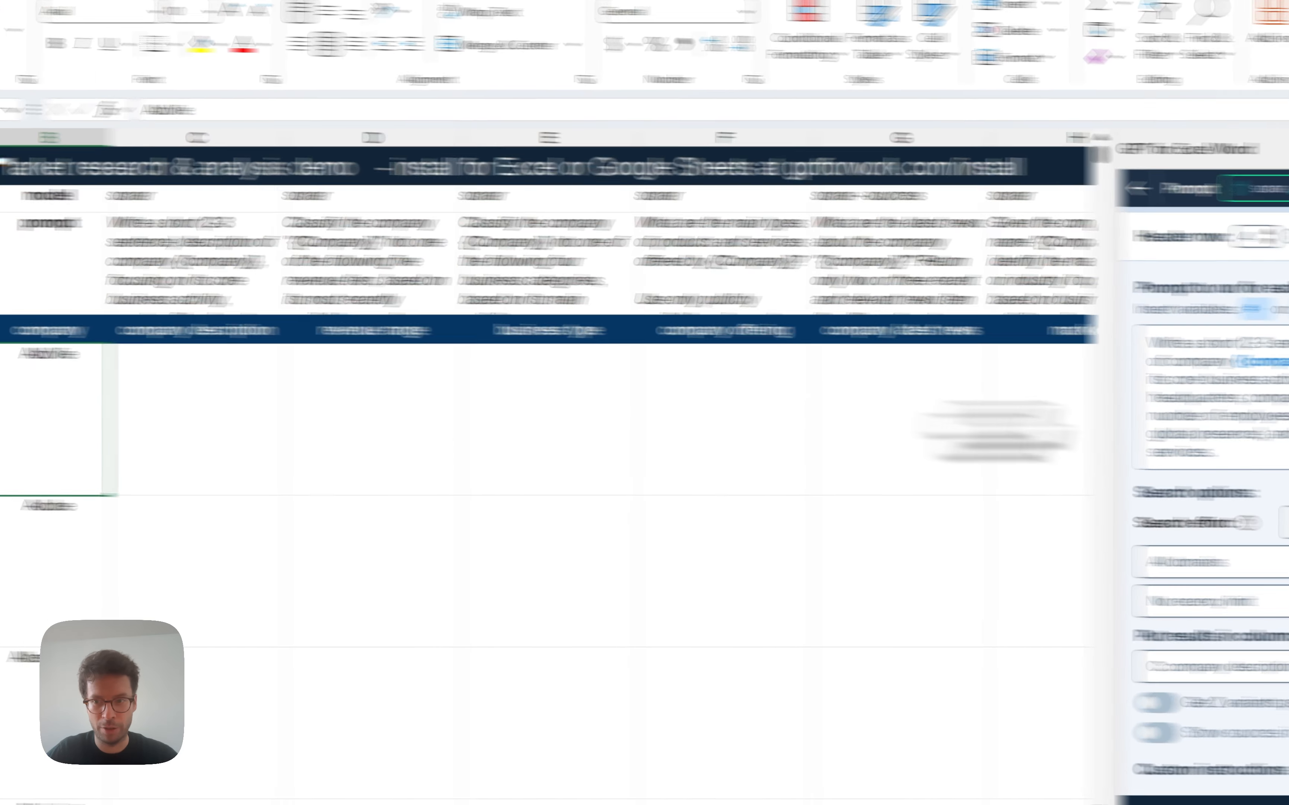
scroll(1176, 426, down, 5)
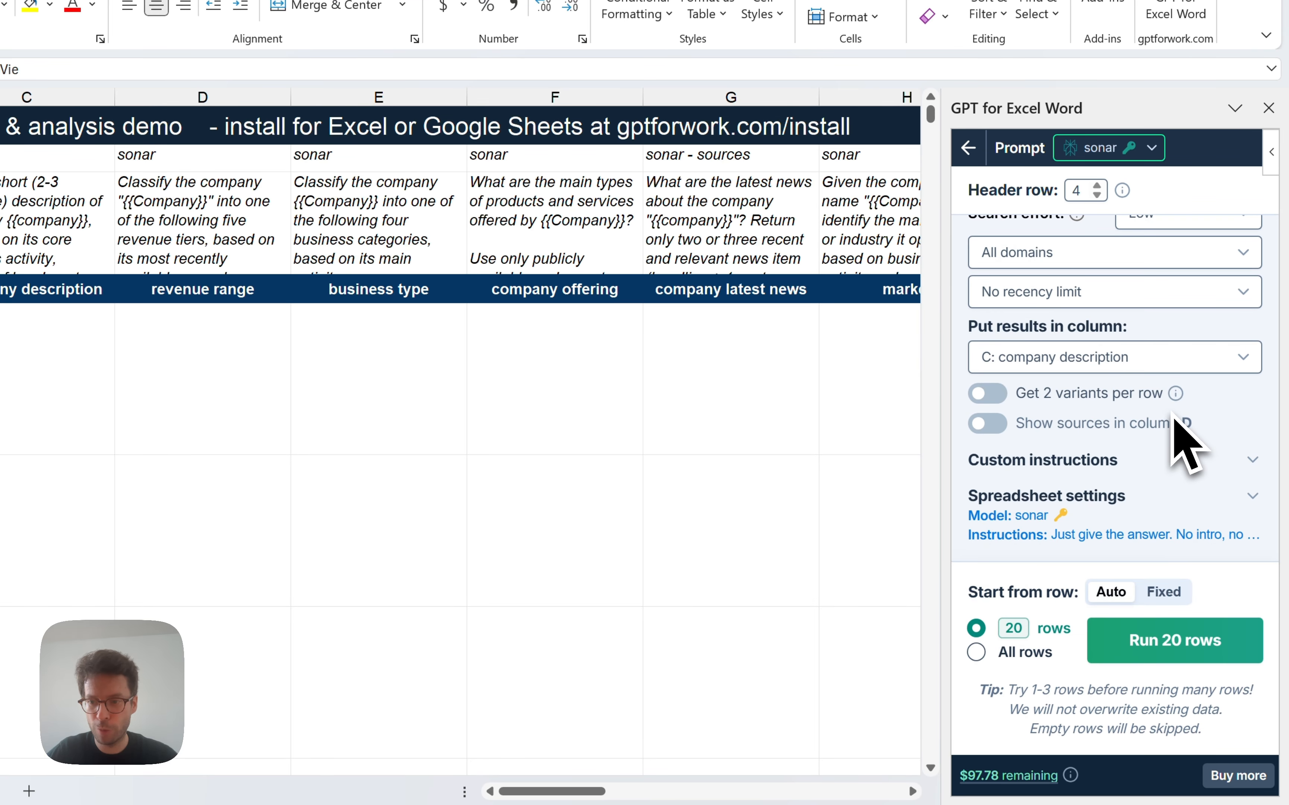
click(1180, 642)
Replace the bulk prompt with the five-tier revenue classification prompt from cell D3.
click(202, 223)
scroll(1167, 358, up, 5)
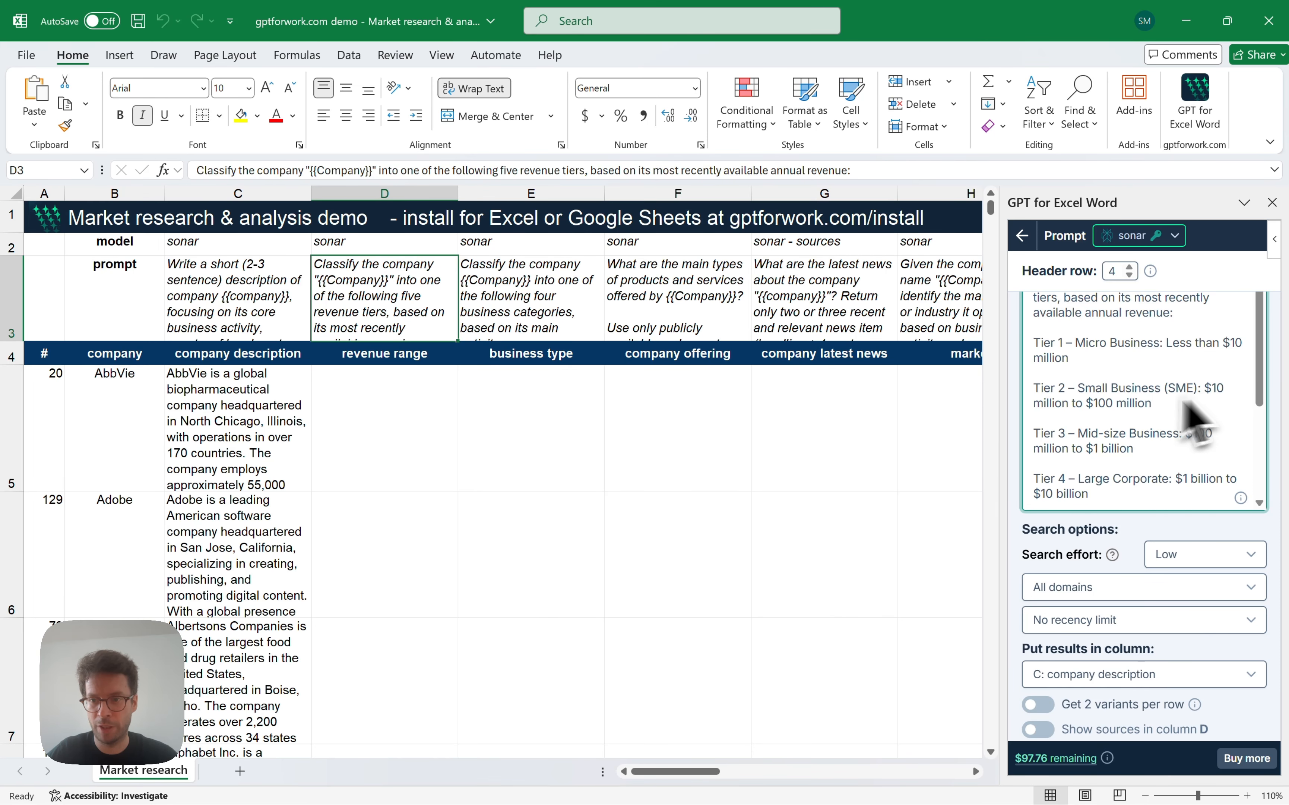
scroll(1161, 426, down, 4)
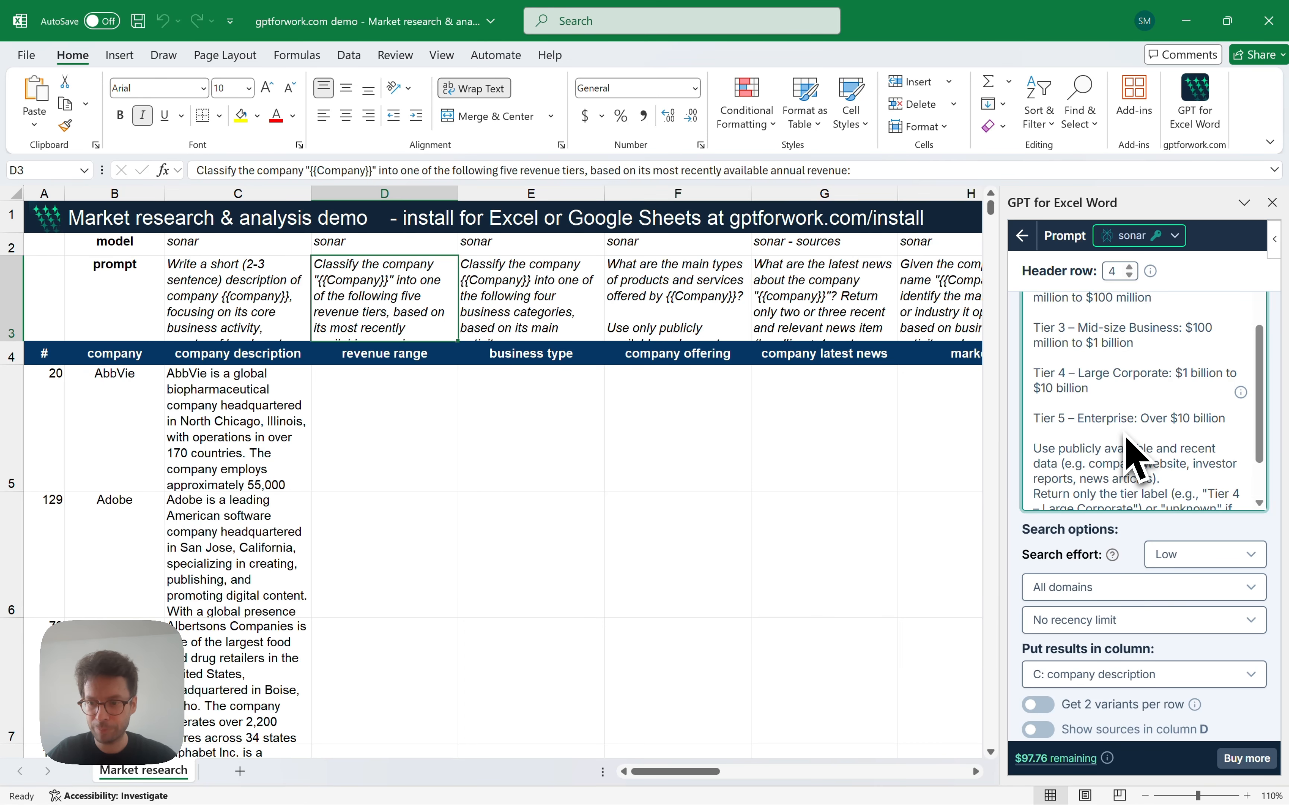
scroll(1125, 432, down, 1)
scroll(1125, 442, down, 2)
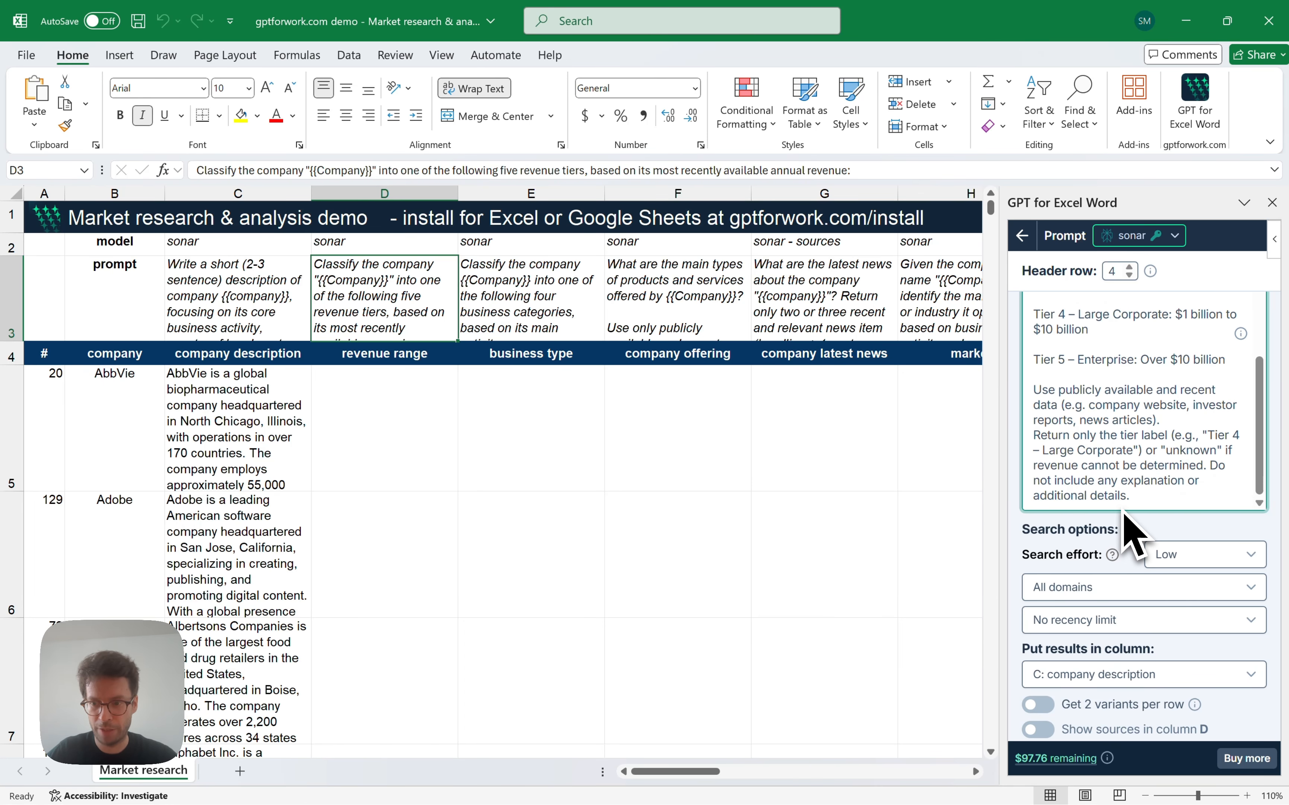
Set the results column to D: revenue range and run the prompt on 20 rows.
scroll(1124, 519, down, 4)
scroll(1126, 514, down, 2)
click(1194, 644)
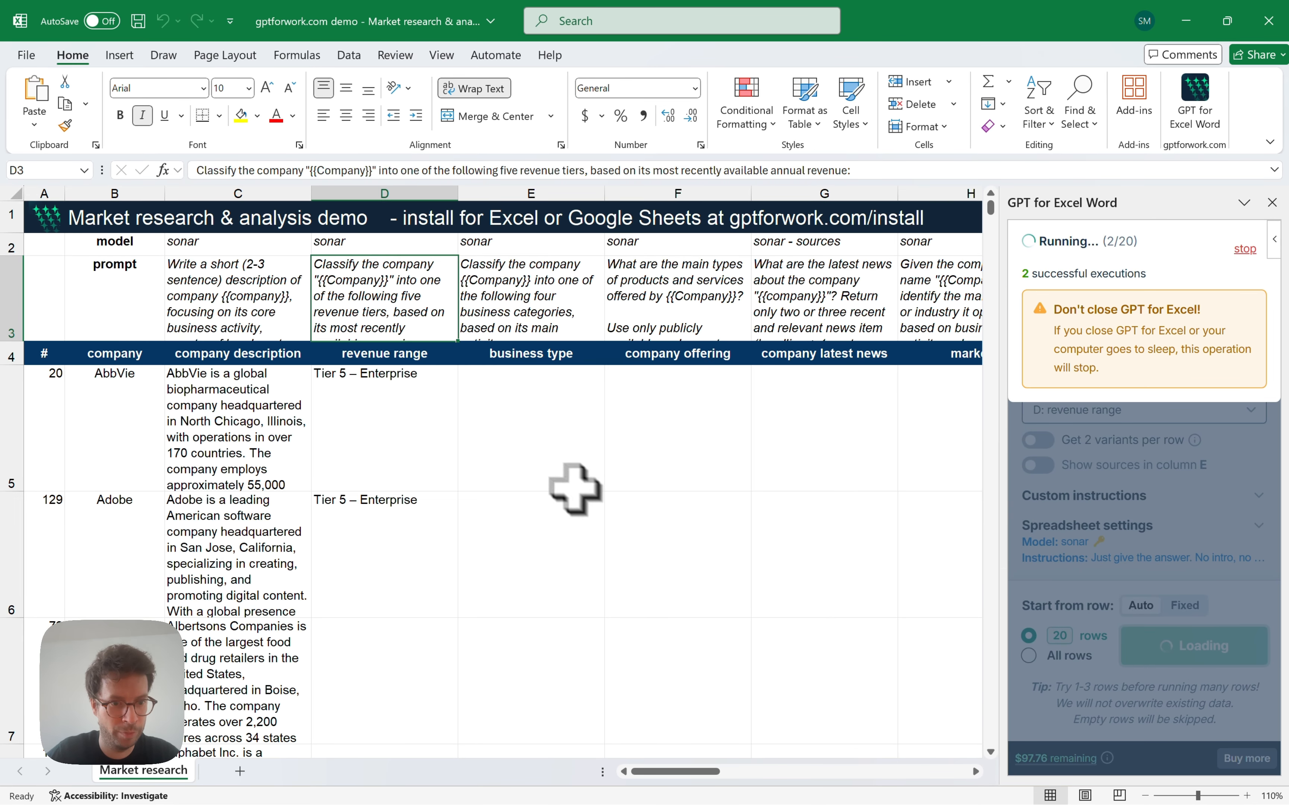
Review the revenue tiers generated in the revenue range column for the processed companies.
scroll(573, 600, down, 5)
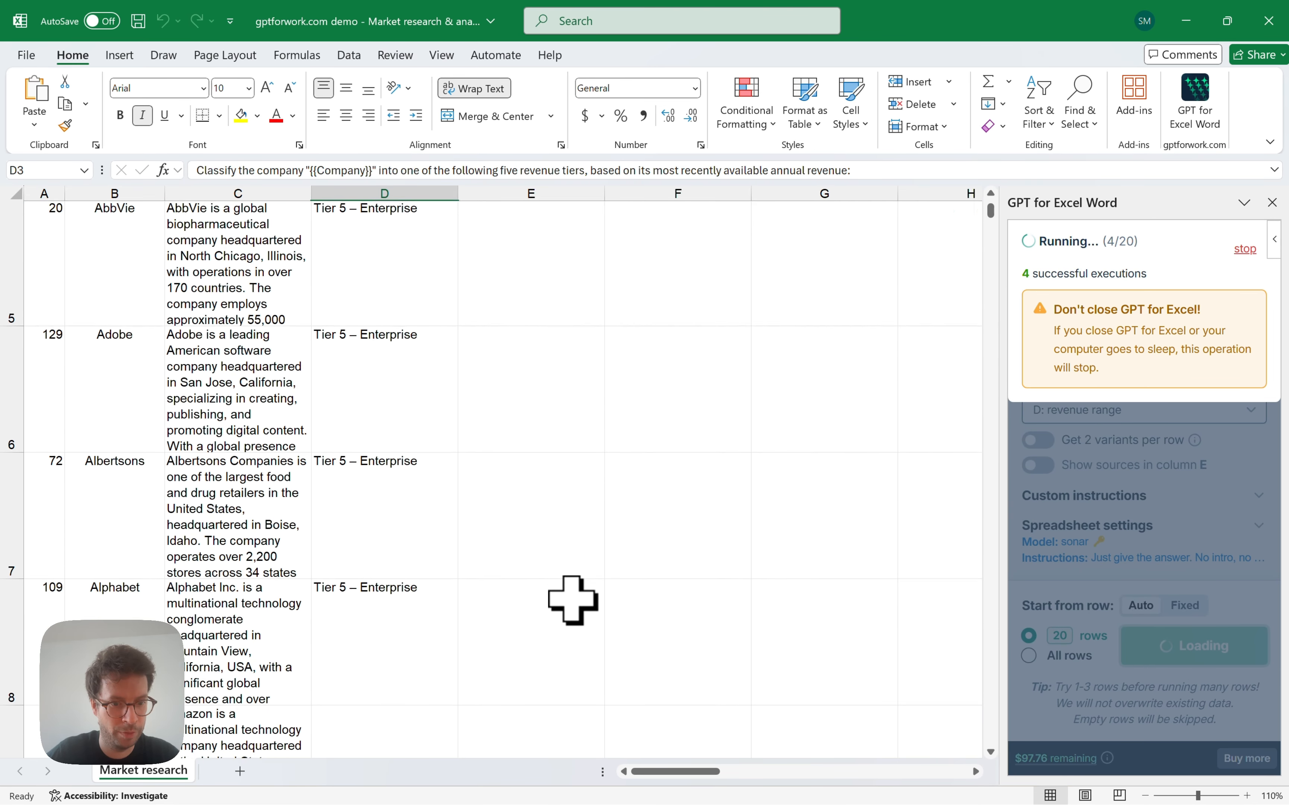
scroll(572, 600, down, 2)
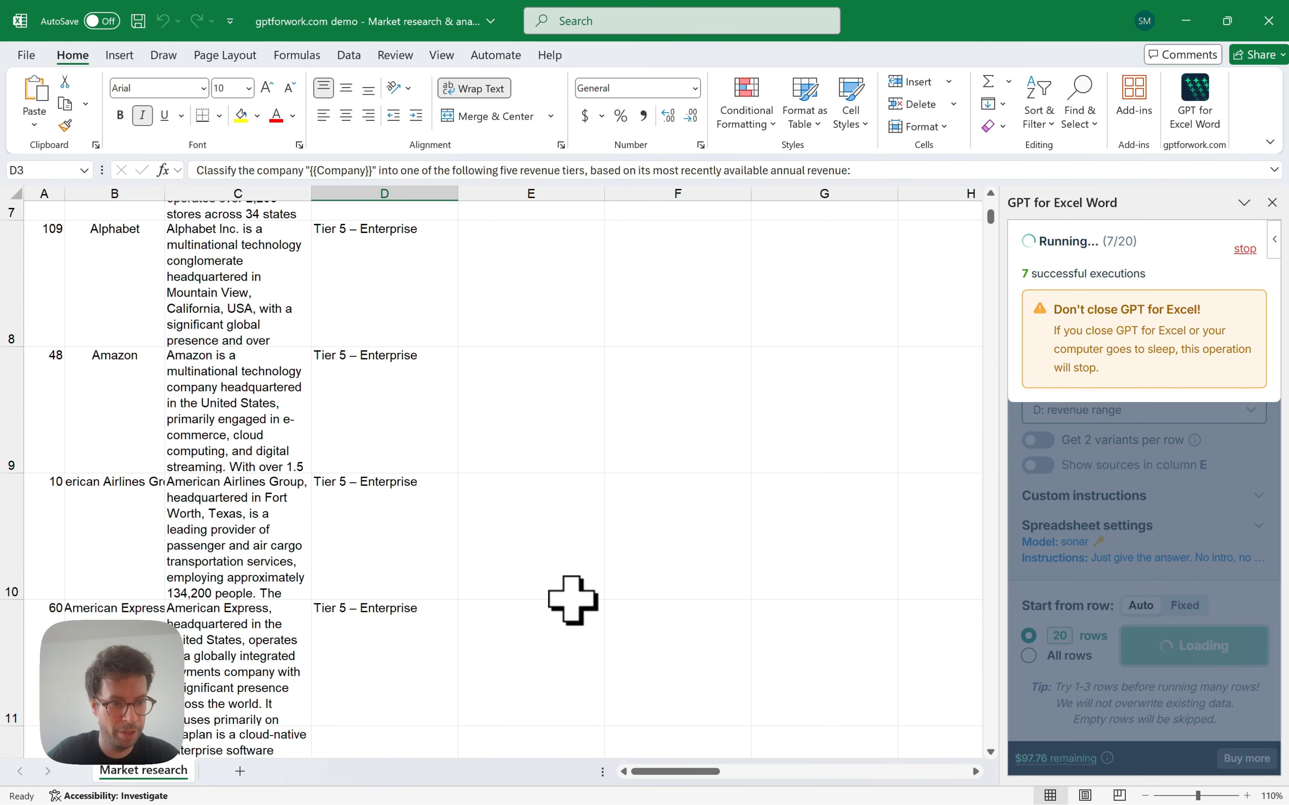
scroll(572, 600, down, 3)
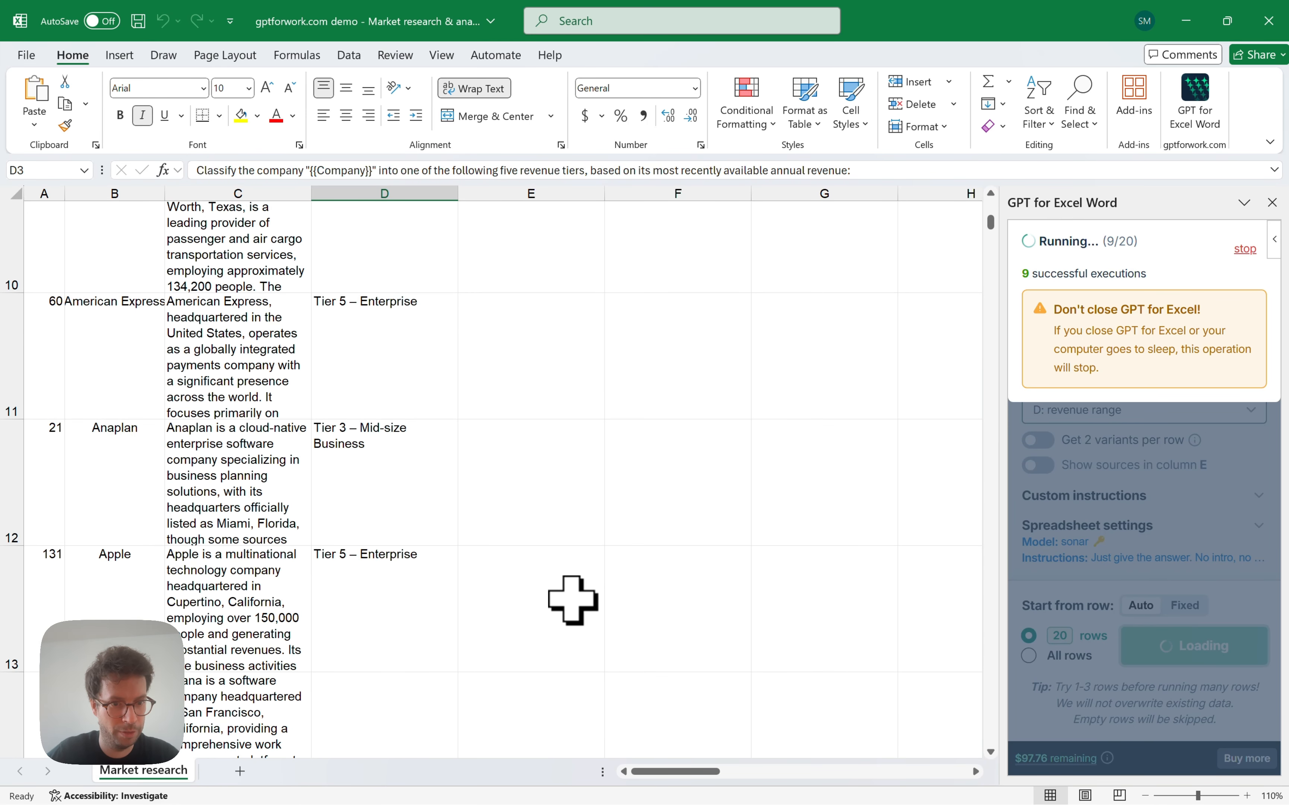
scroll(573, 600, down, 1)
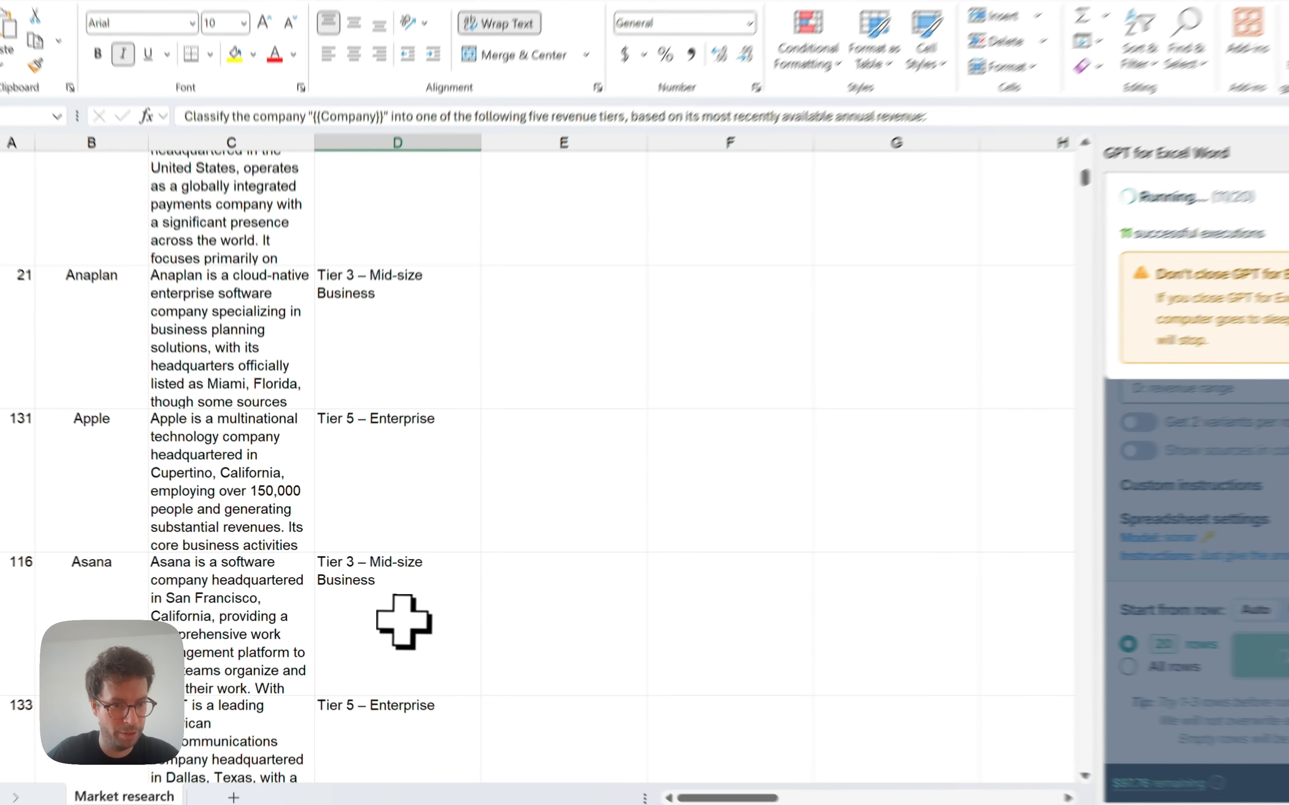
click(403, 621)
scroll(667, 621, down, 3)
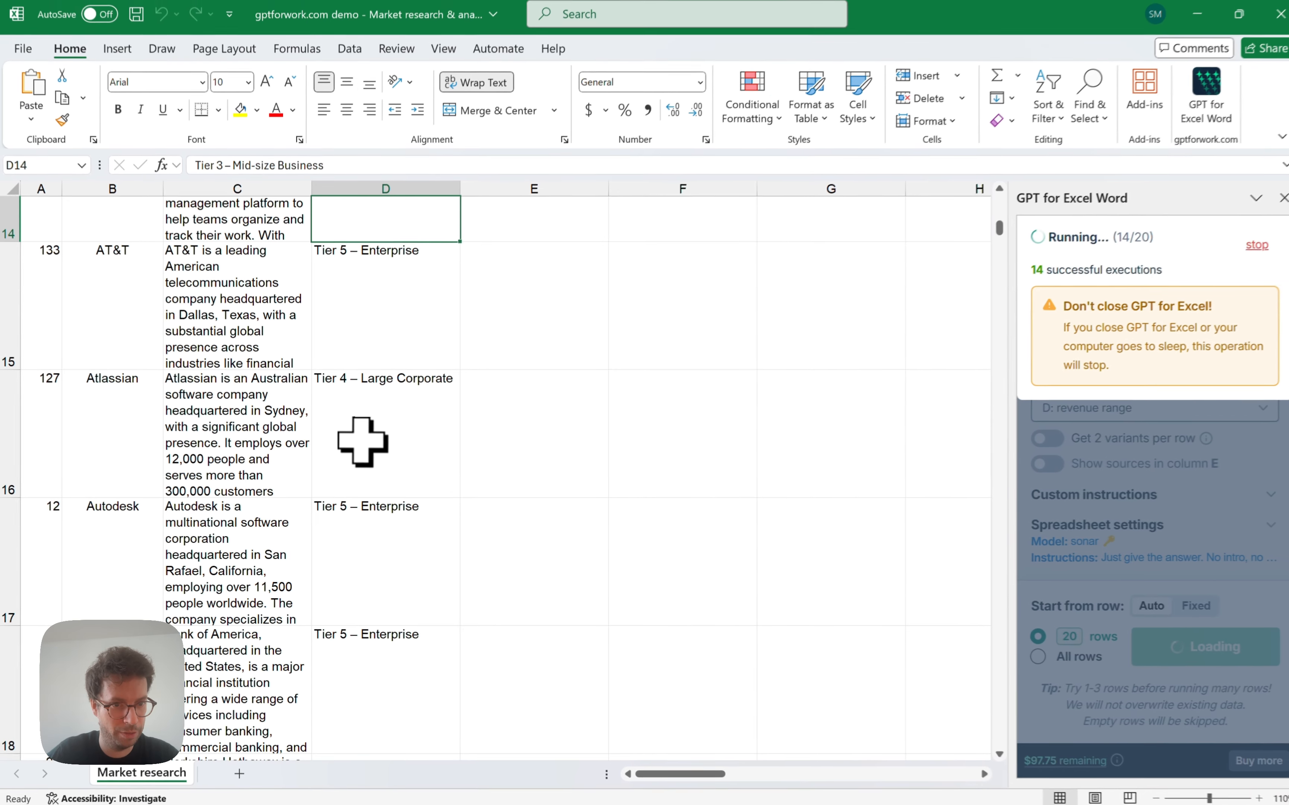
scroll(958, 632, down, 1)
scroll(846, 562, down, 2)
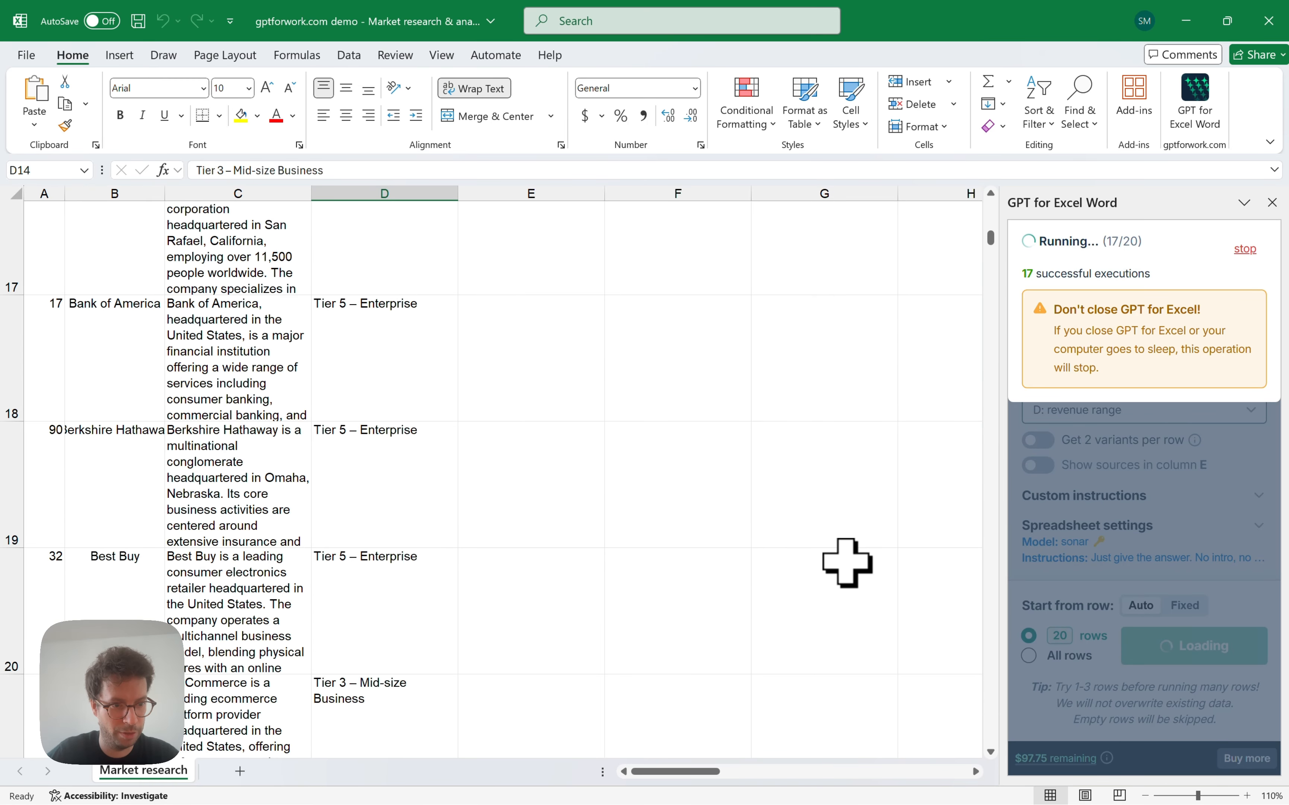
Copy the full business category classification prompt from cell E3.
scroll(846, 562, up, 10)
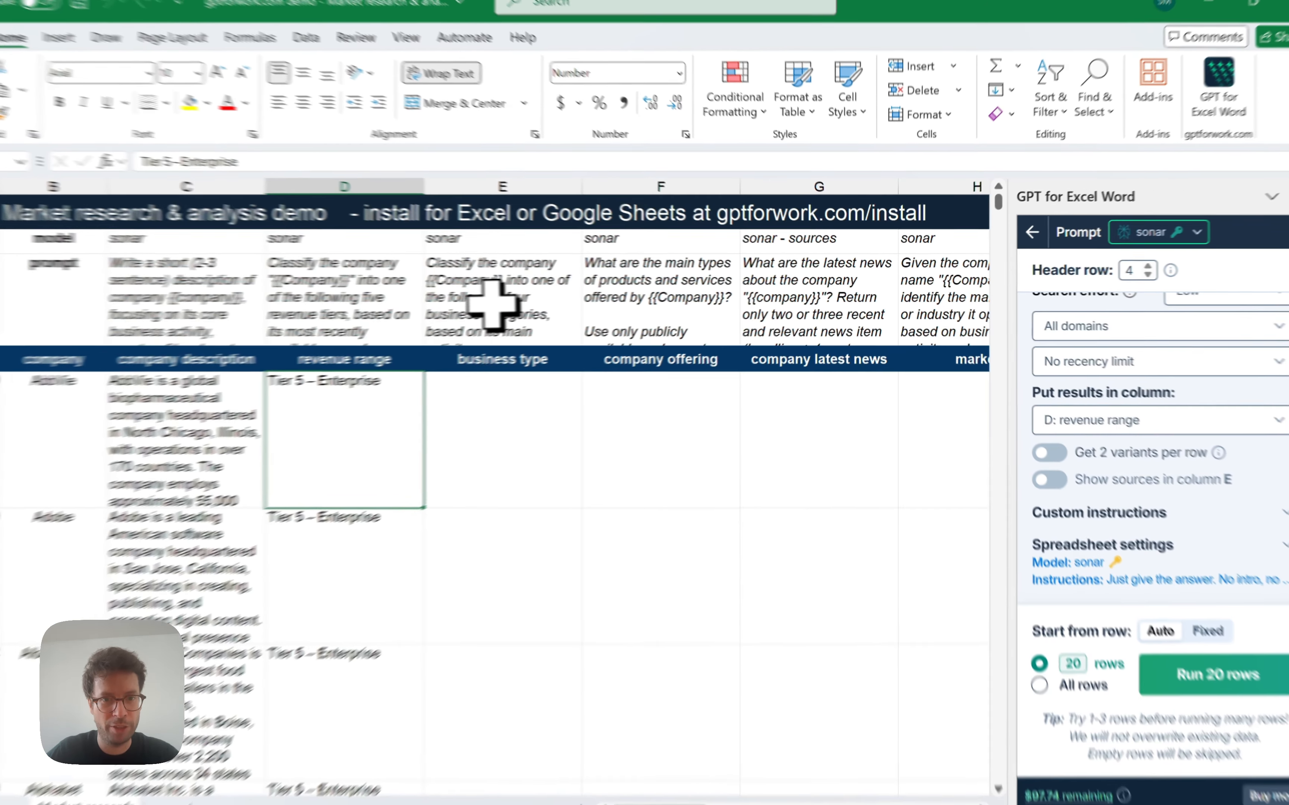
click(519, 302)
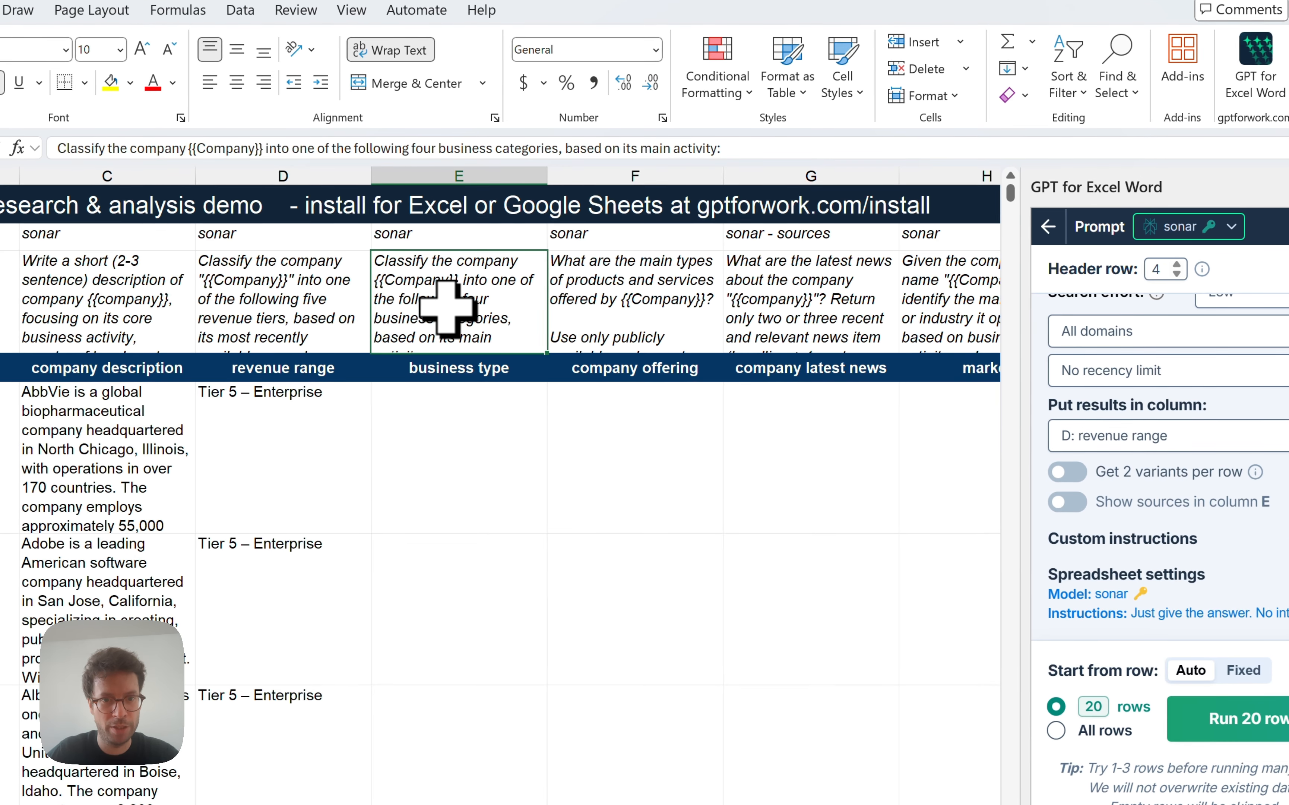
key(ctrl+c)
double_click(450, 311)
key(ctrl+a)
key(ctrl+c)
key(Escape)
Replace the revenue tier prompt in the add-in with the copied business category prompt.
scroll(1194, 461, up, 5)
key(super)
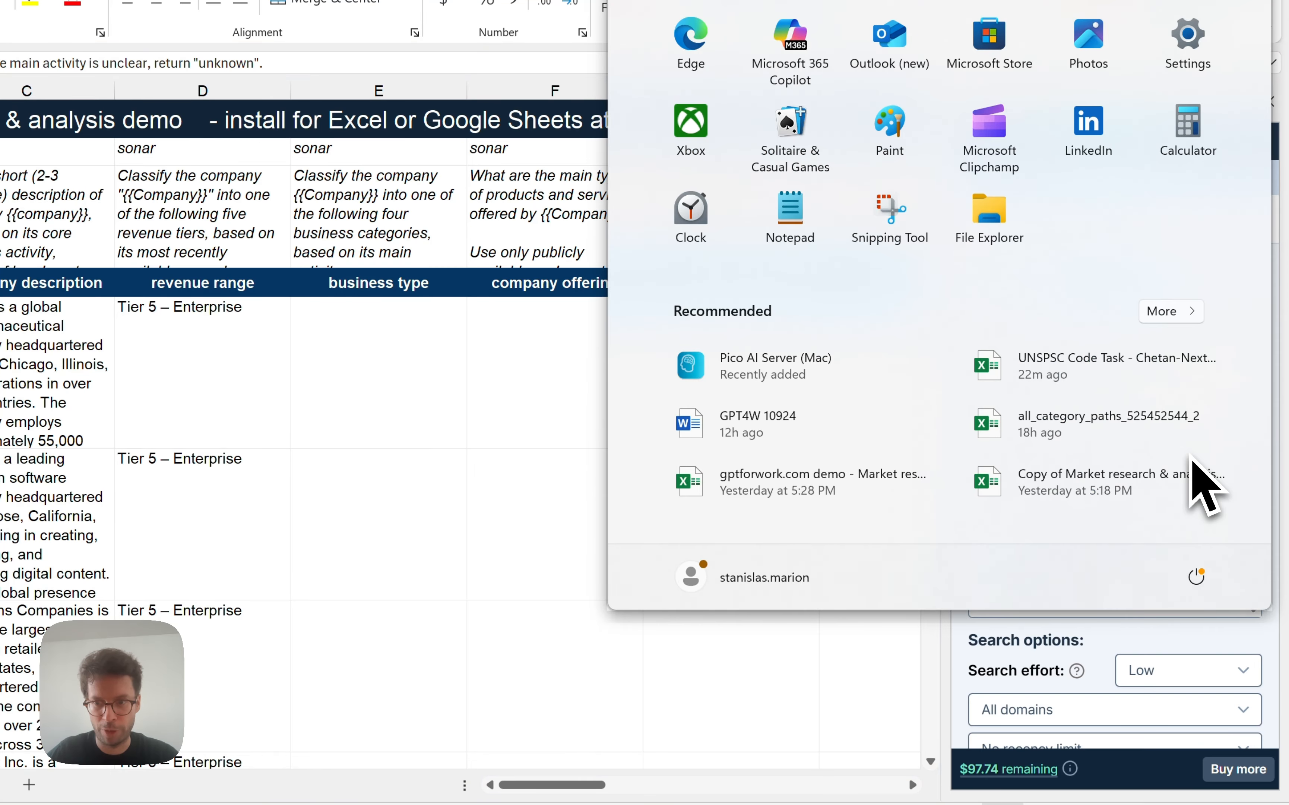
click(1091, 666)
click(1085, 446)
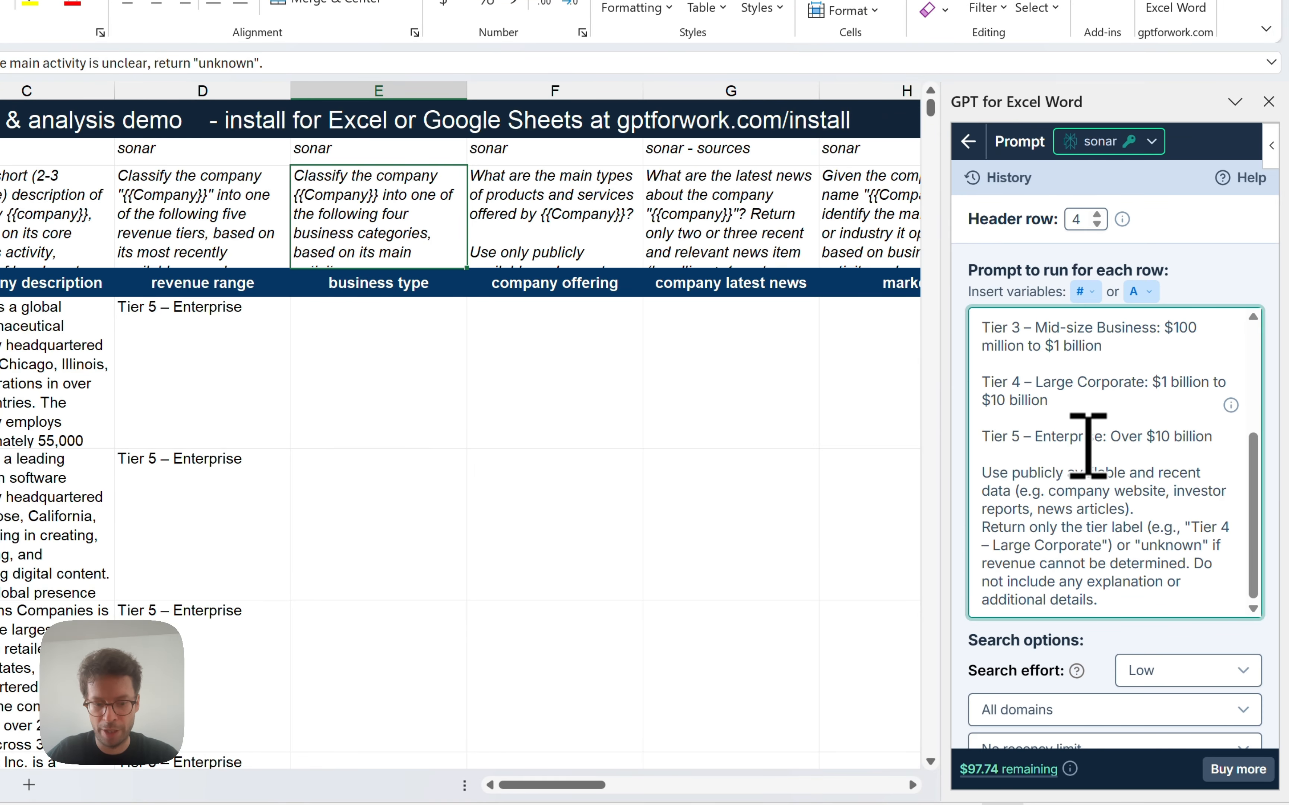
key(ctrl+a)
key(Delete)
key(ctrl+v)
scroll(1123, 359, up, 2)
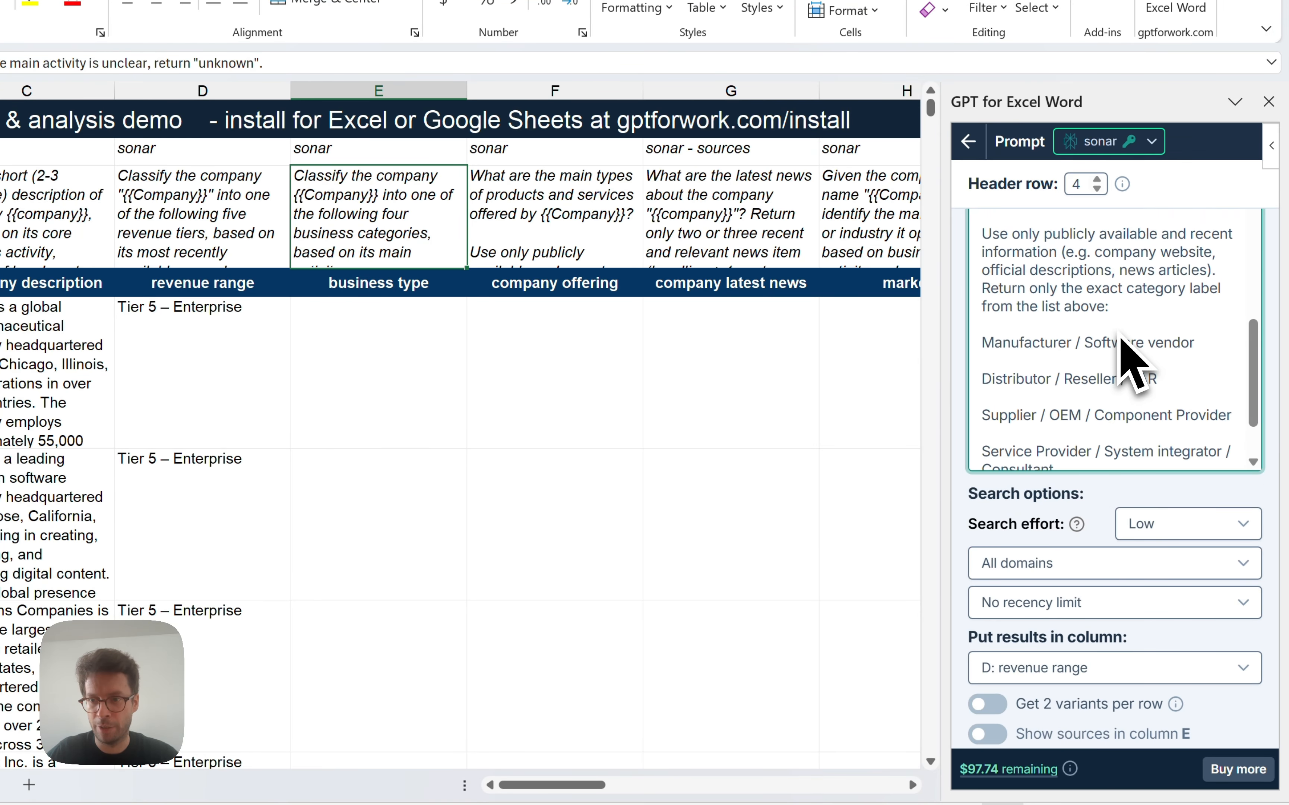
Set the results column to E: business type and run the prompt on 20 rows.
click(1144, 674)
click(1085, 620)
scroll(1144, 620, down, 5)
click(1194, 646)
Review the categories generated in the business type column, then return to the top of the sheet.
scroll(671, 611, down, 5)
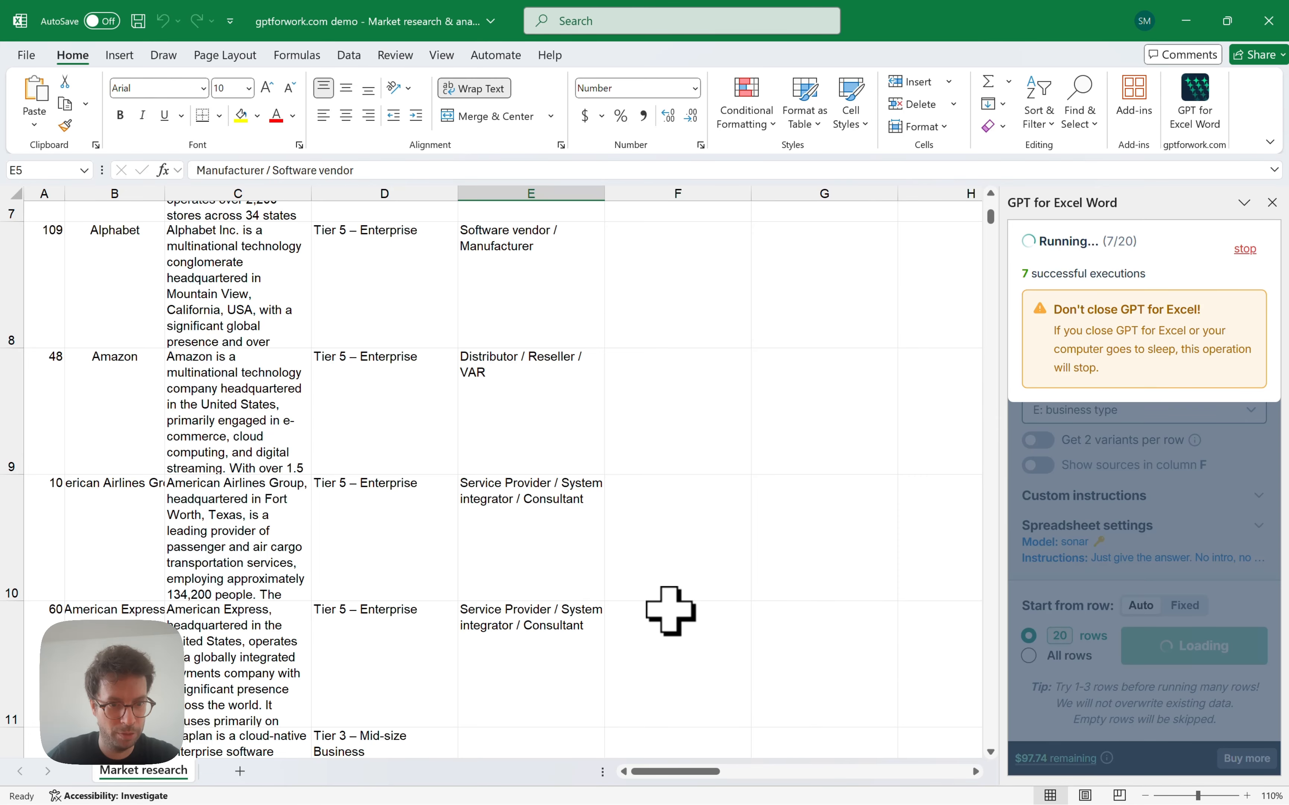
scroll(671, 611, down, 4)
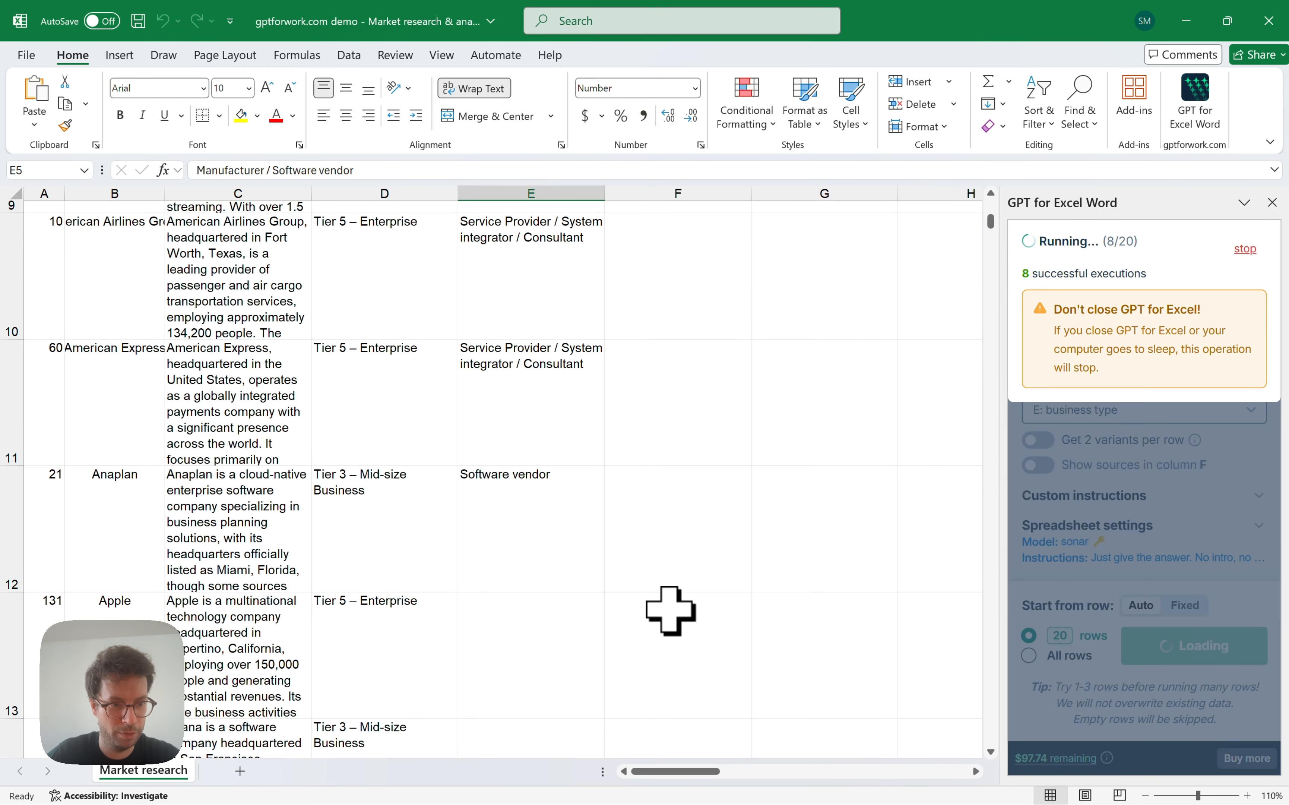
scroll(671, 611, down, 2)
scroll(671, 611, down, 3)
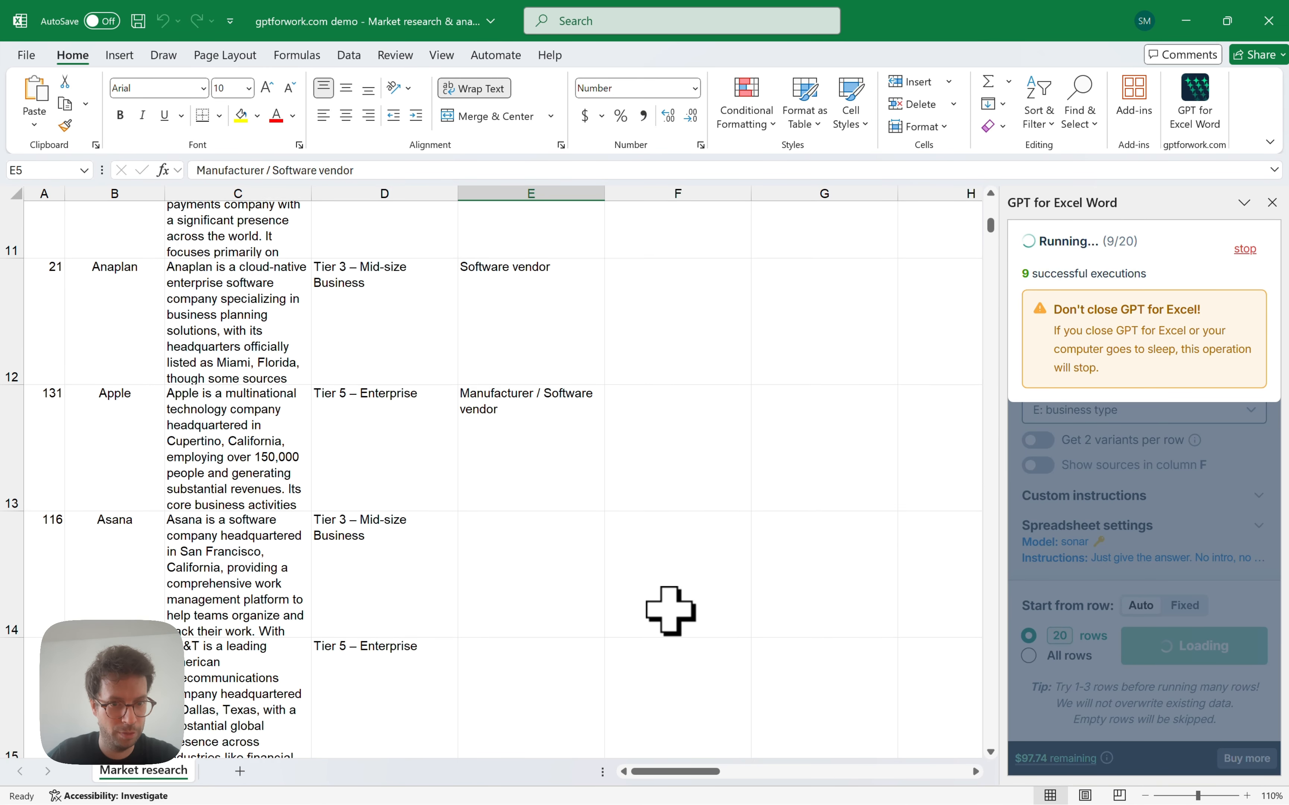
scroll(670, 611, down, 1)
scroll(671, 611, down, 4)
scroll(671, 611, down, 4)
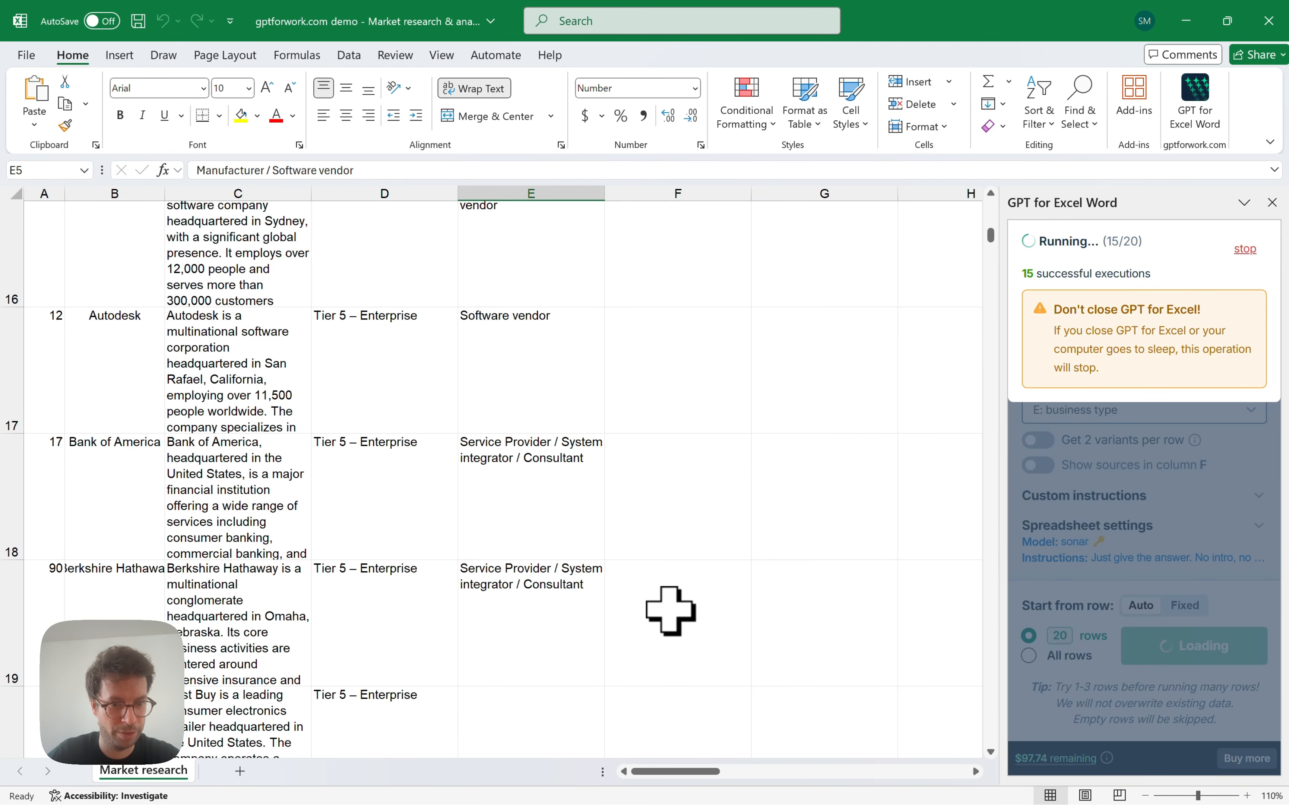
scroll(670, 611, up, 20)
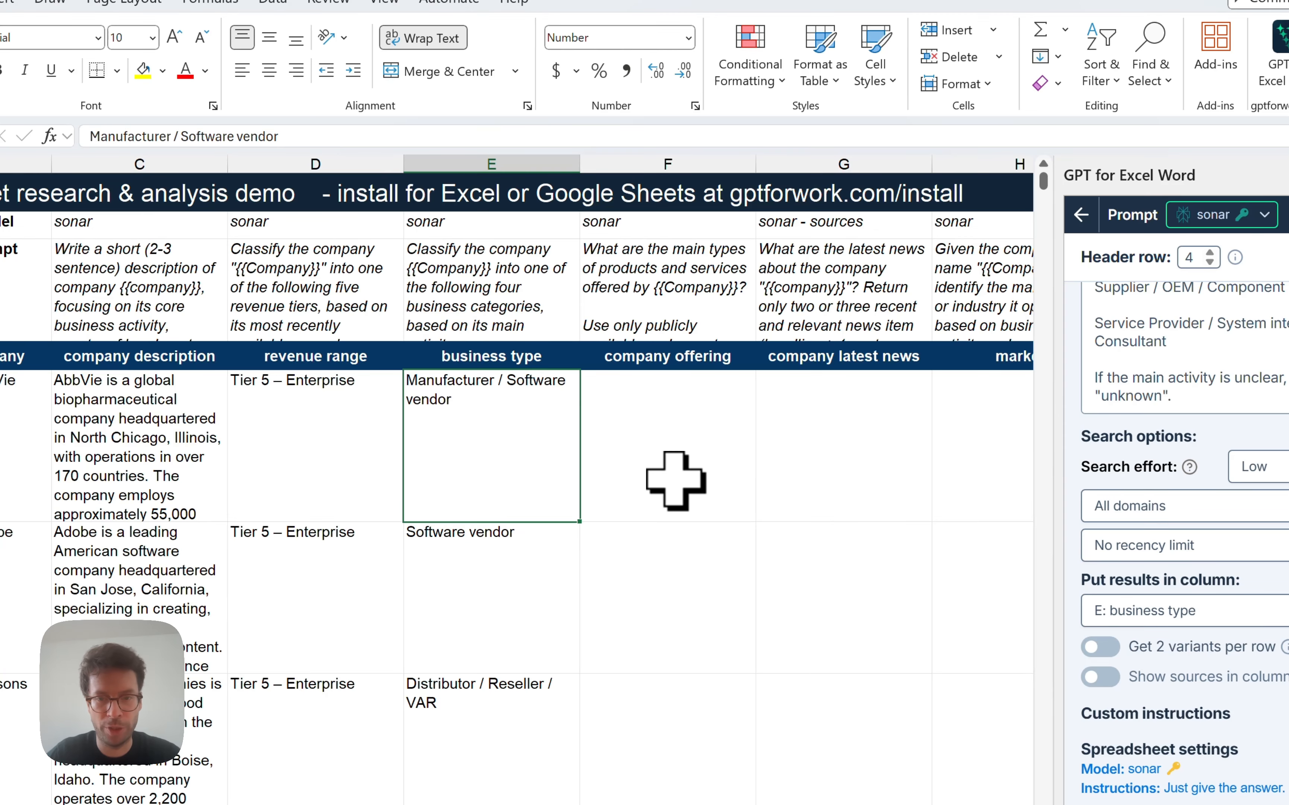
Run the products and services prompt from cell F3 on 20 rows into column F, company offering, and check the generated lists.
click(664, 462)
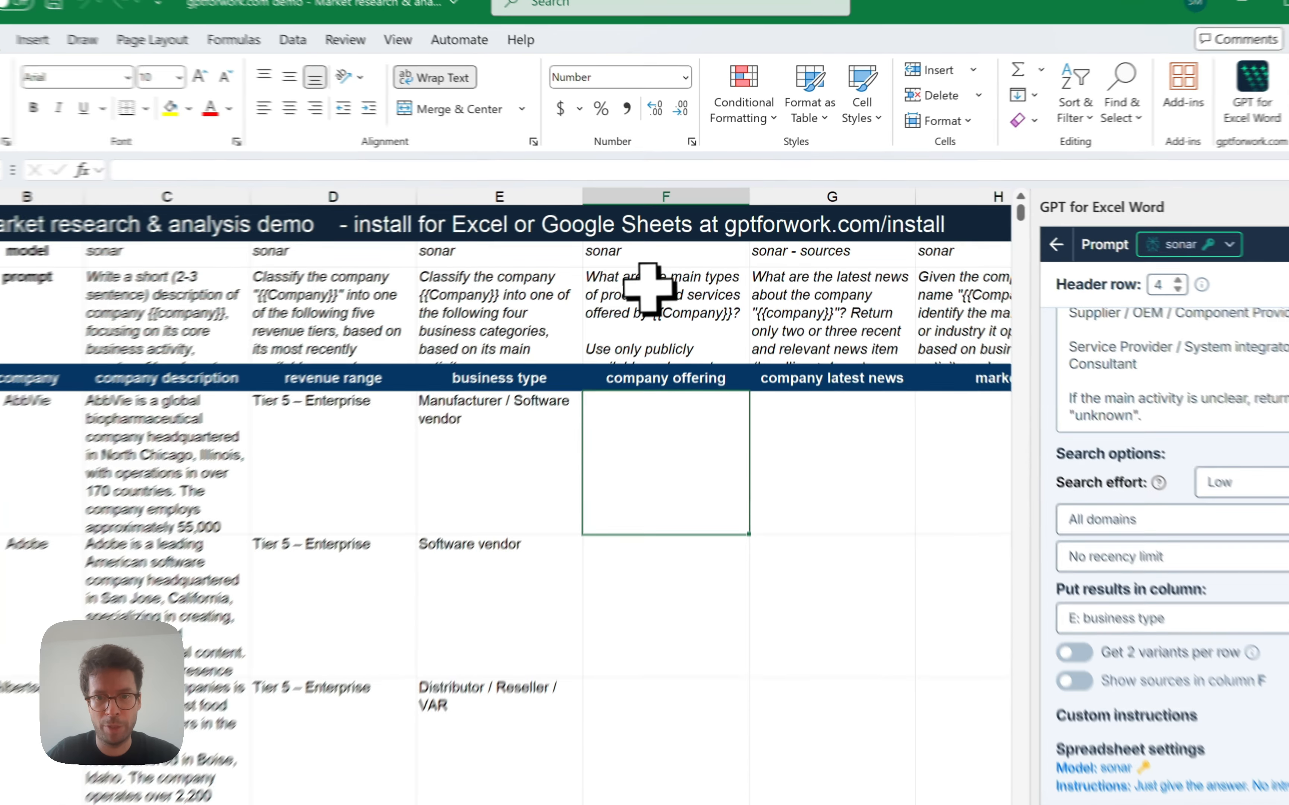
double_click(676, 287)
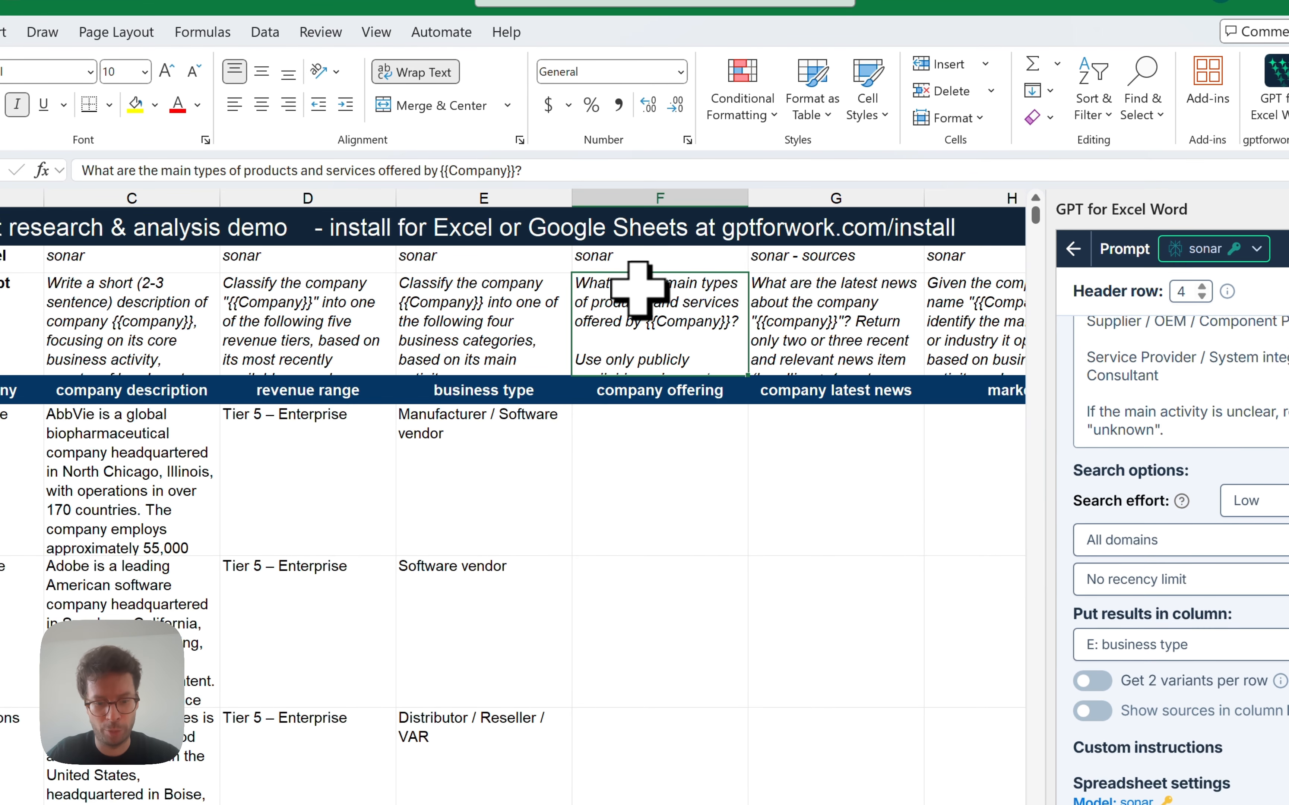
key(super)
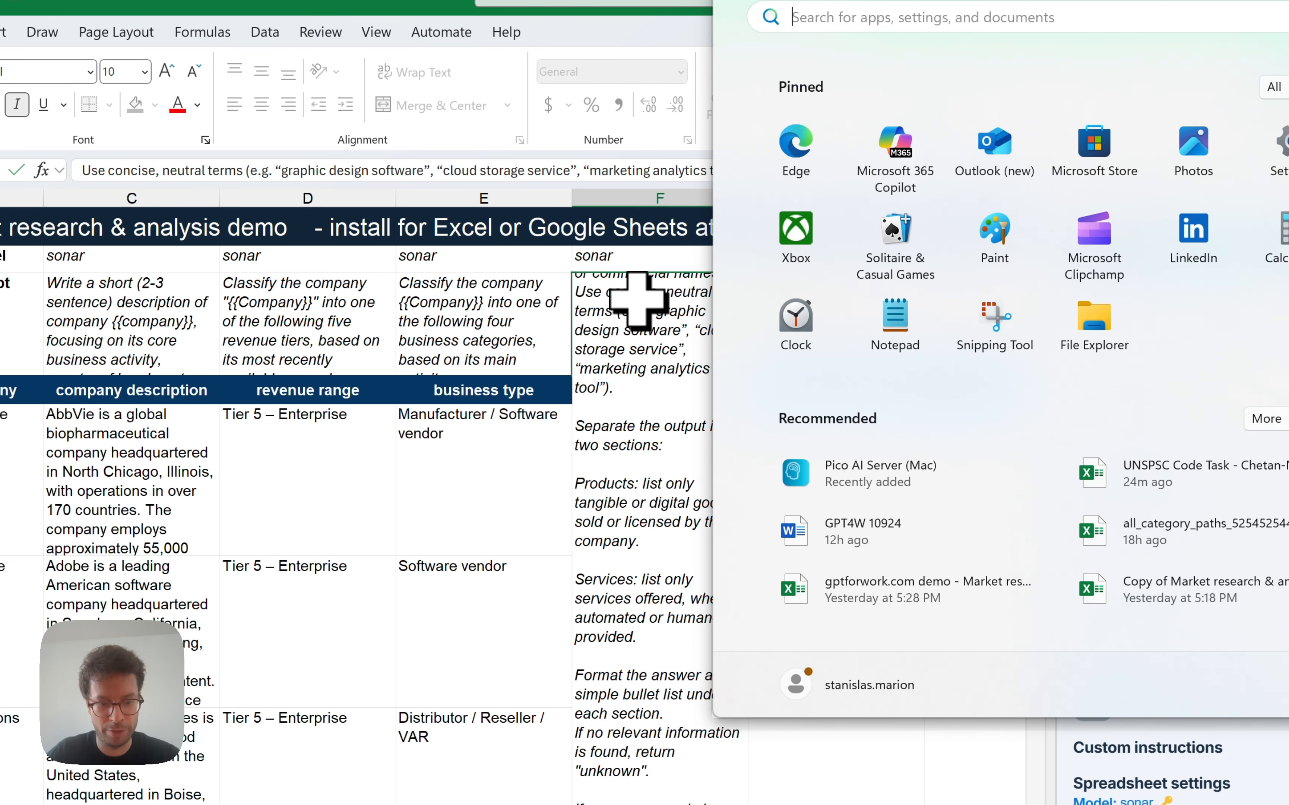
key(ctrl+a)
click(527, 563)
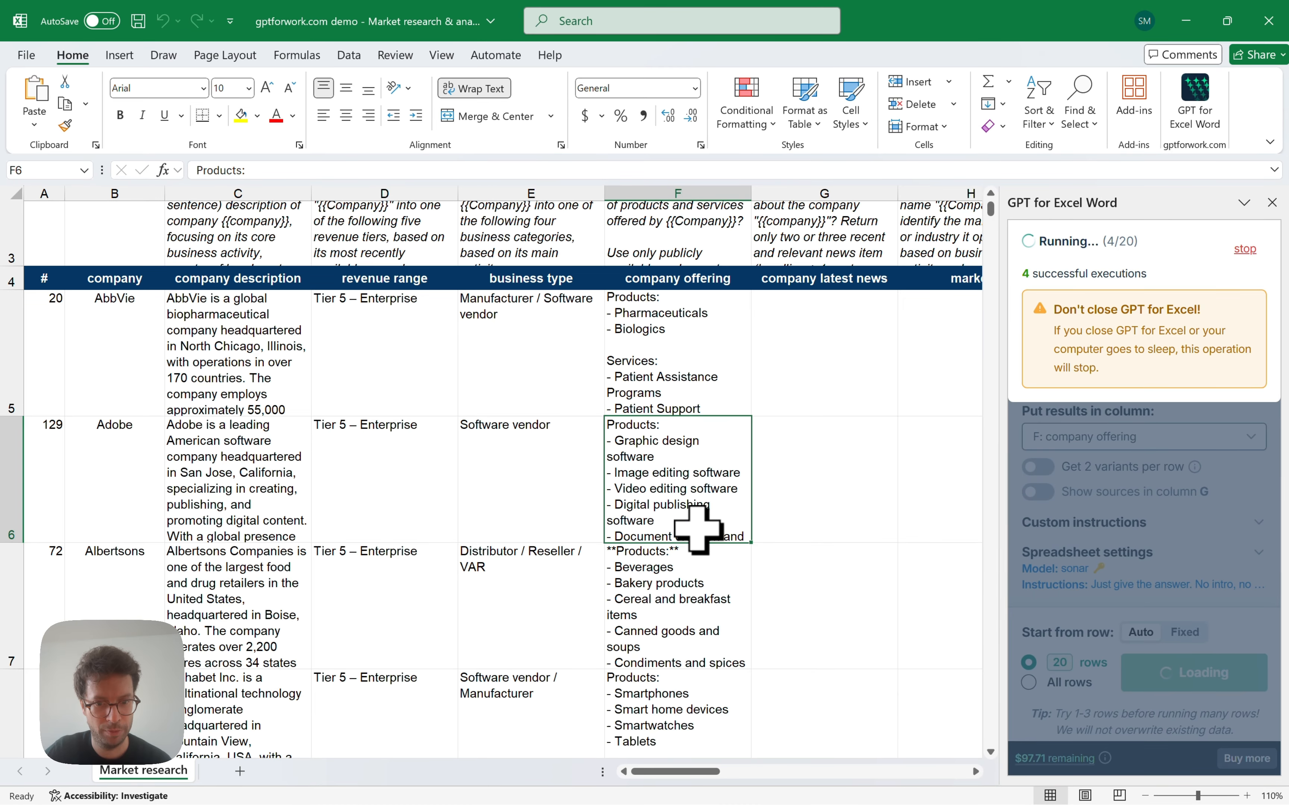
scroll(697, 527, down, 3)
scroll(698, 527, down, 2)
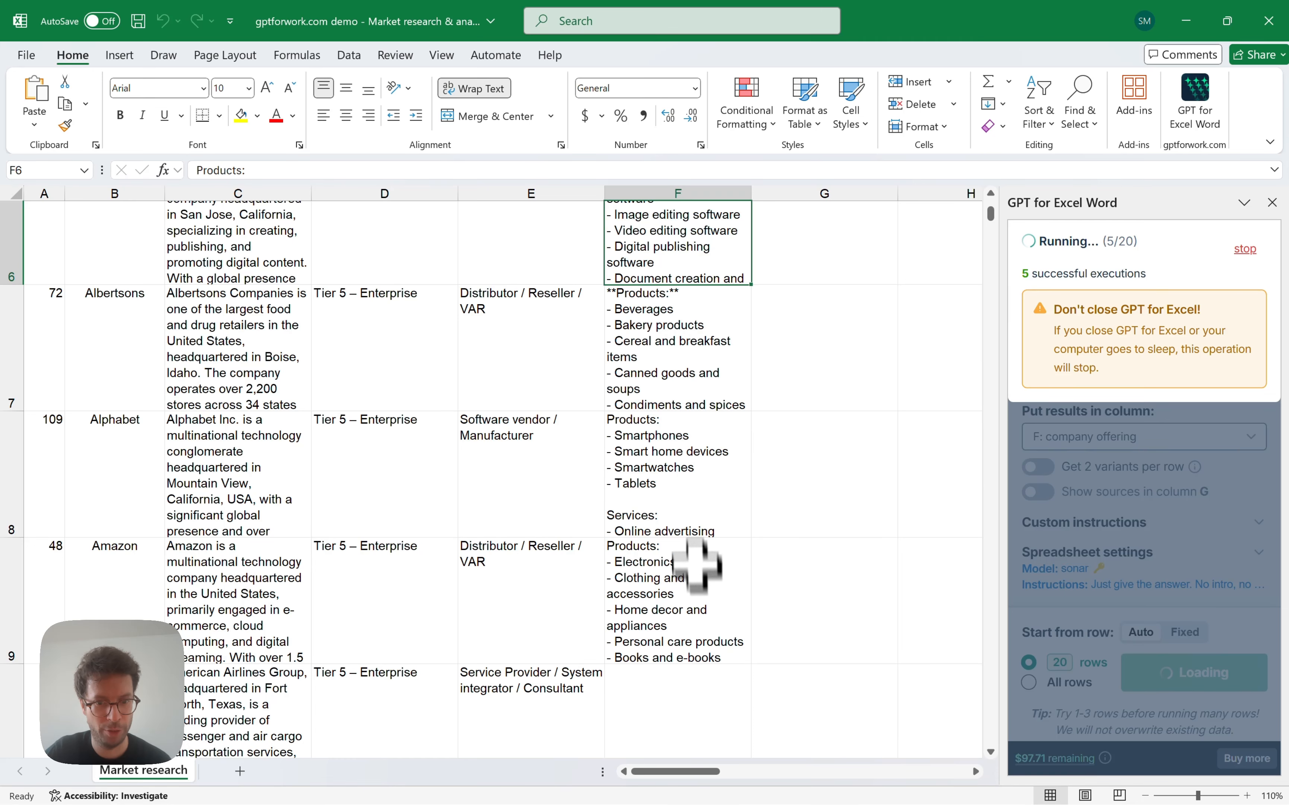
Review the product and service lists generated down the company offering column, then return to the top and dismiss the run summary.
scroll(823, 517, down, 5)
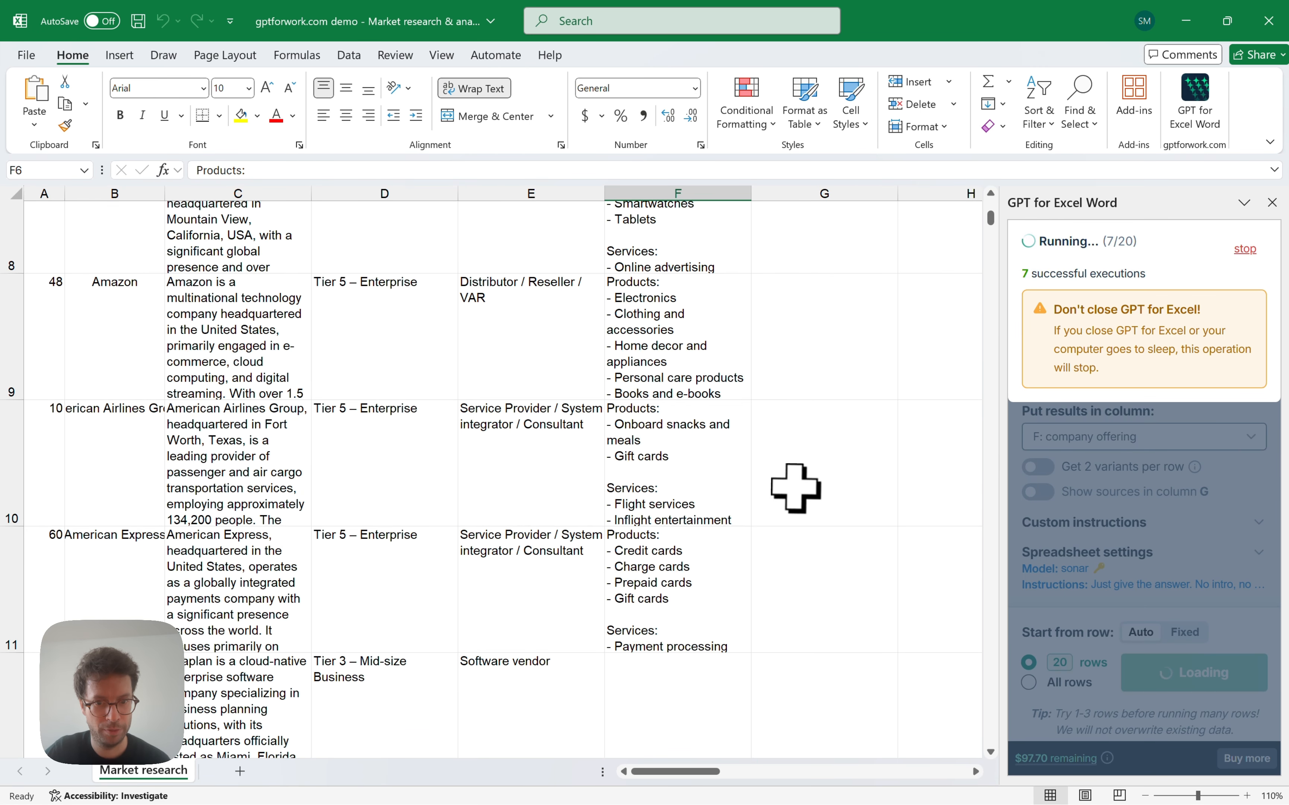
scroll(796, 488, down, 3)
scroll(796, 488, down, 5)
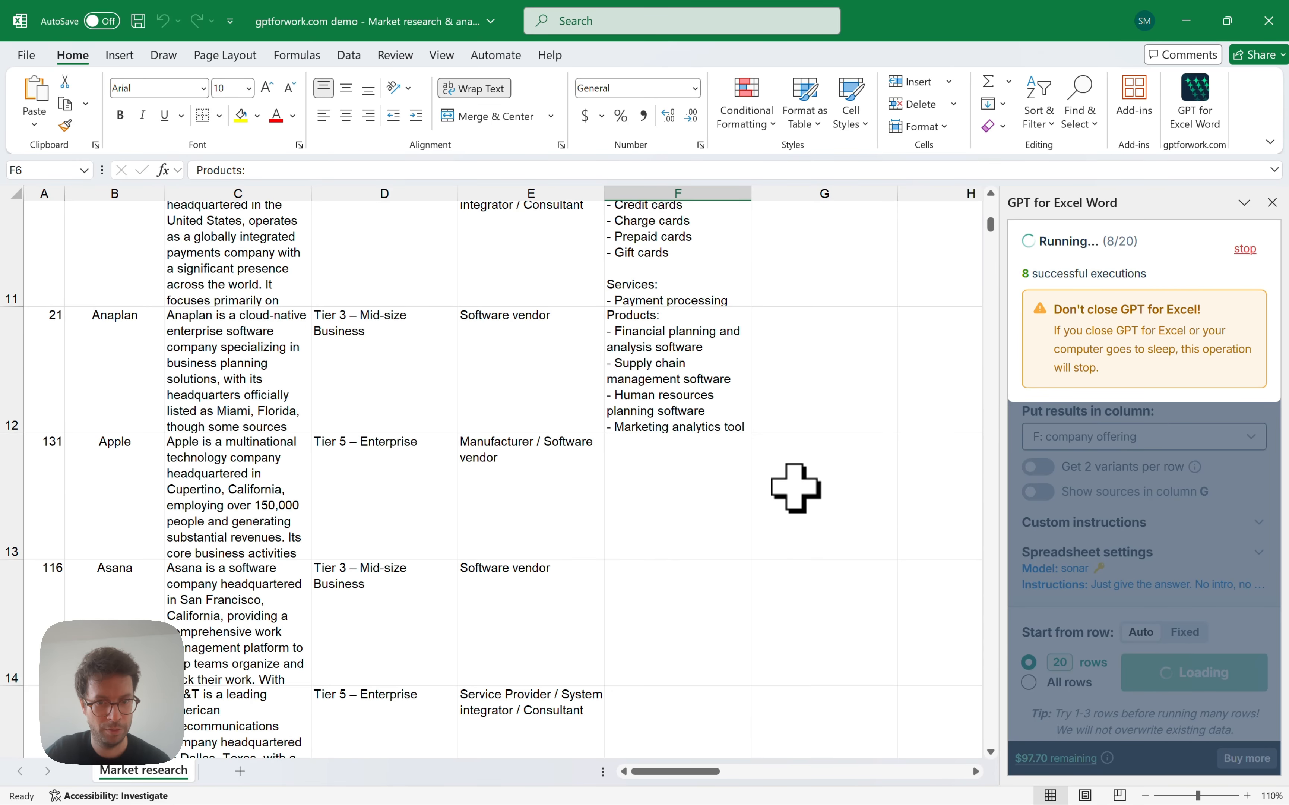
scroll(796, 488, down, 1)
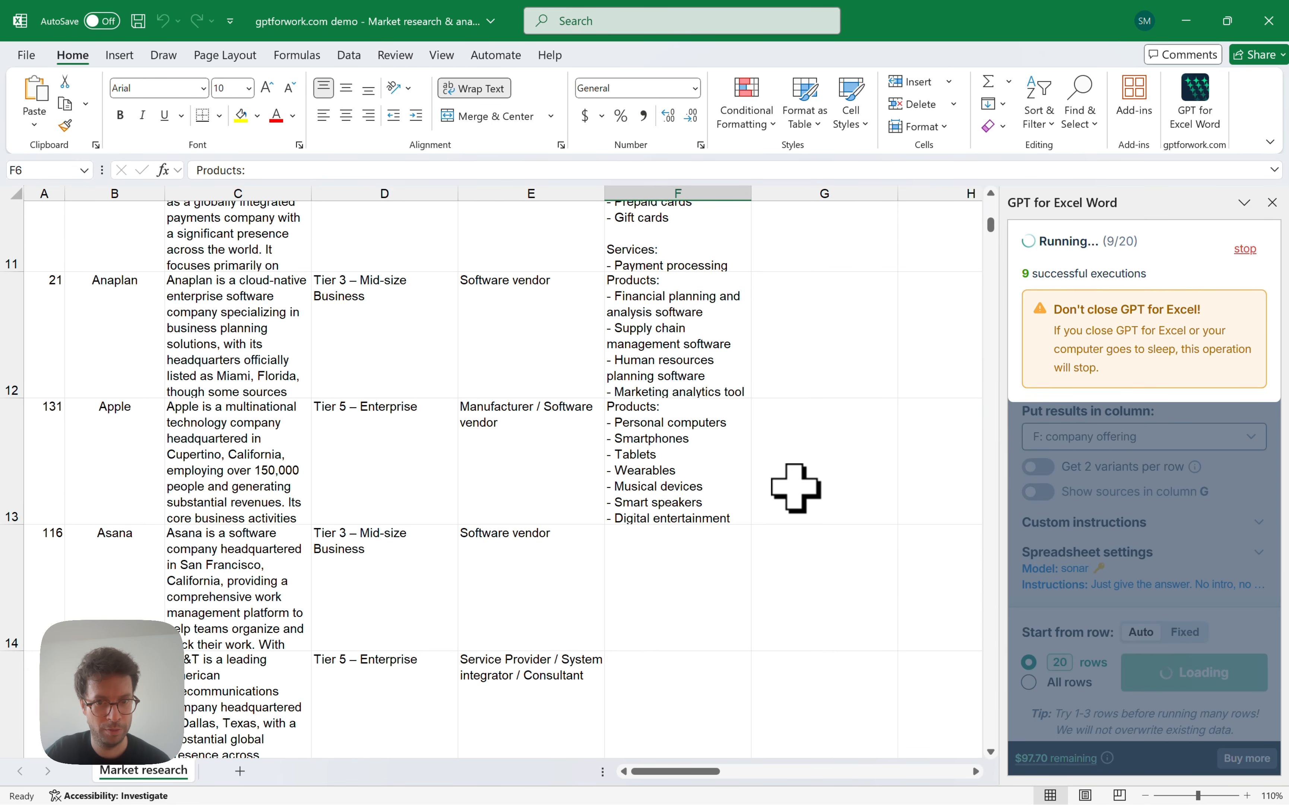
scroll(796, 488, down, 4)
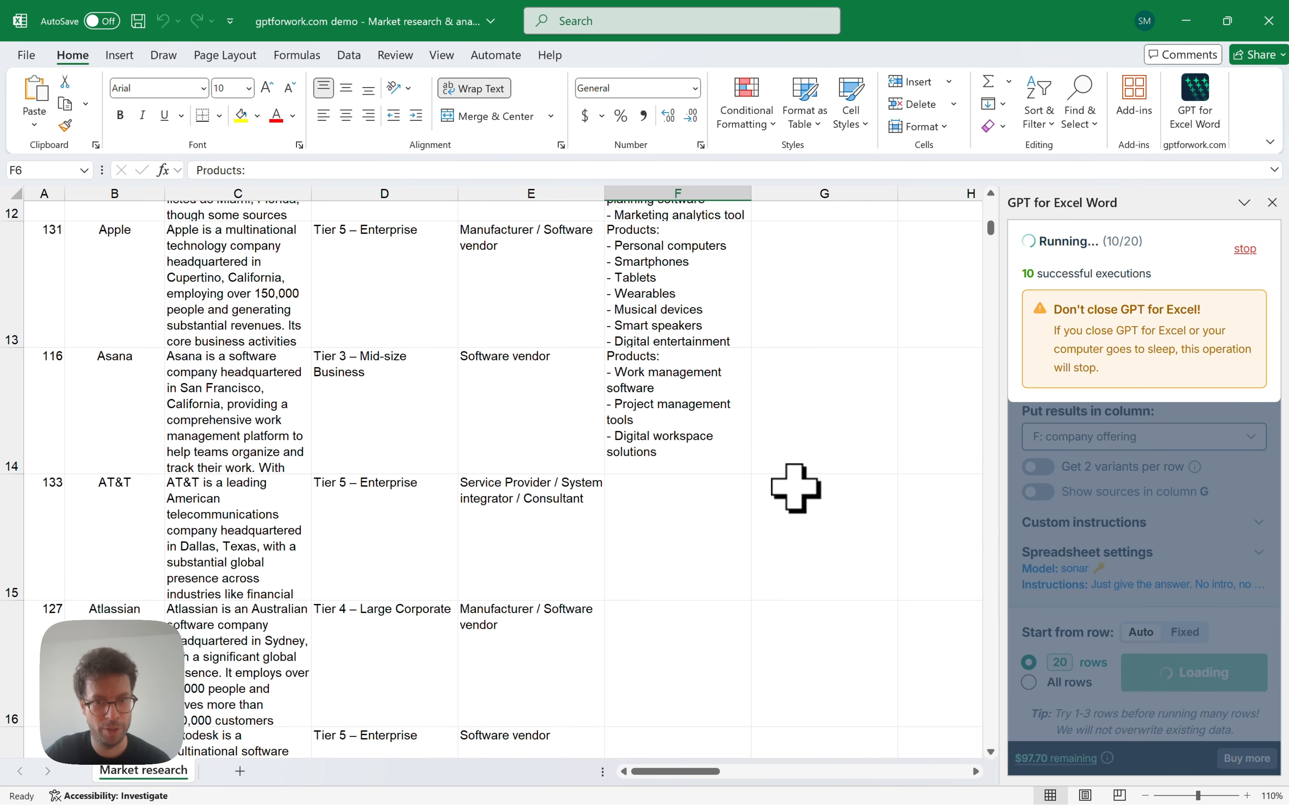
scroll(796, 489, down, 1)
scroll(796, 488, down, 3)
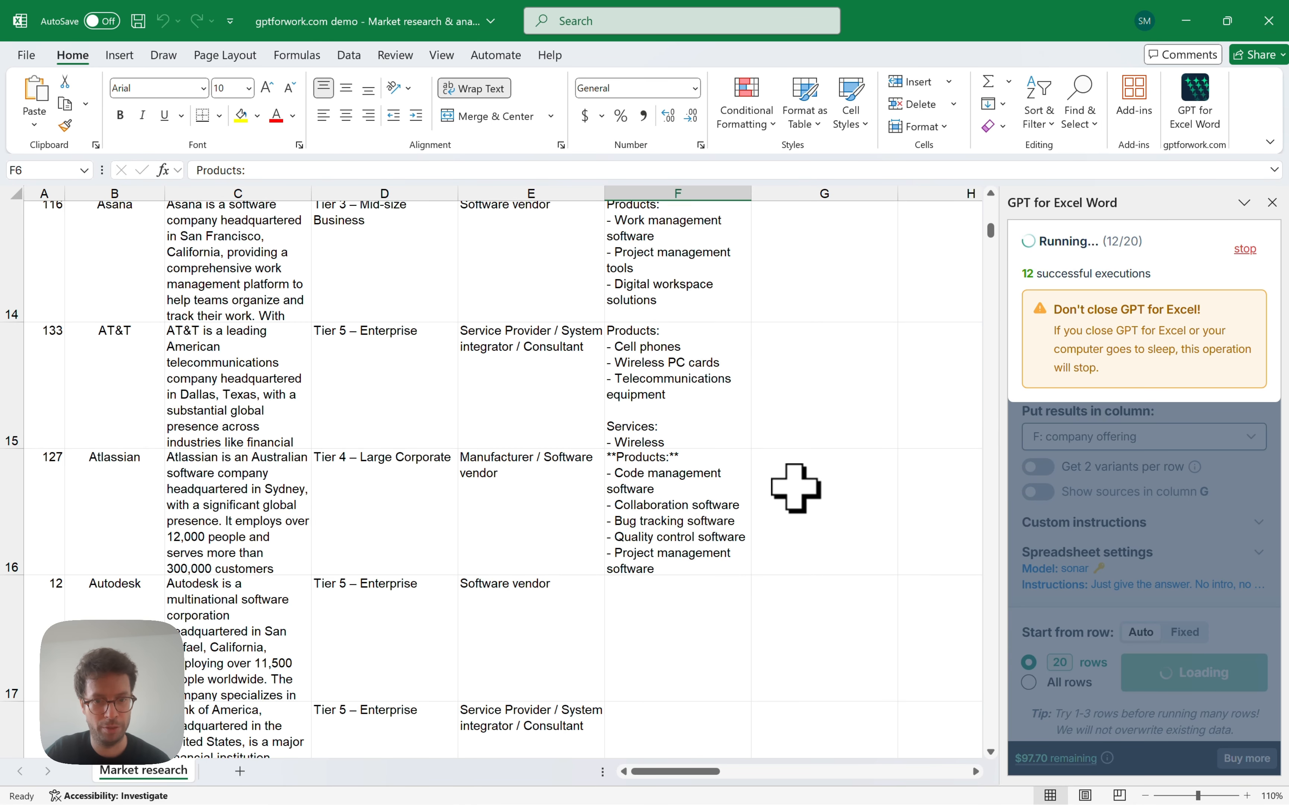
scroll(796, 489, down, 5)
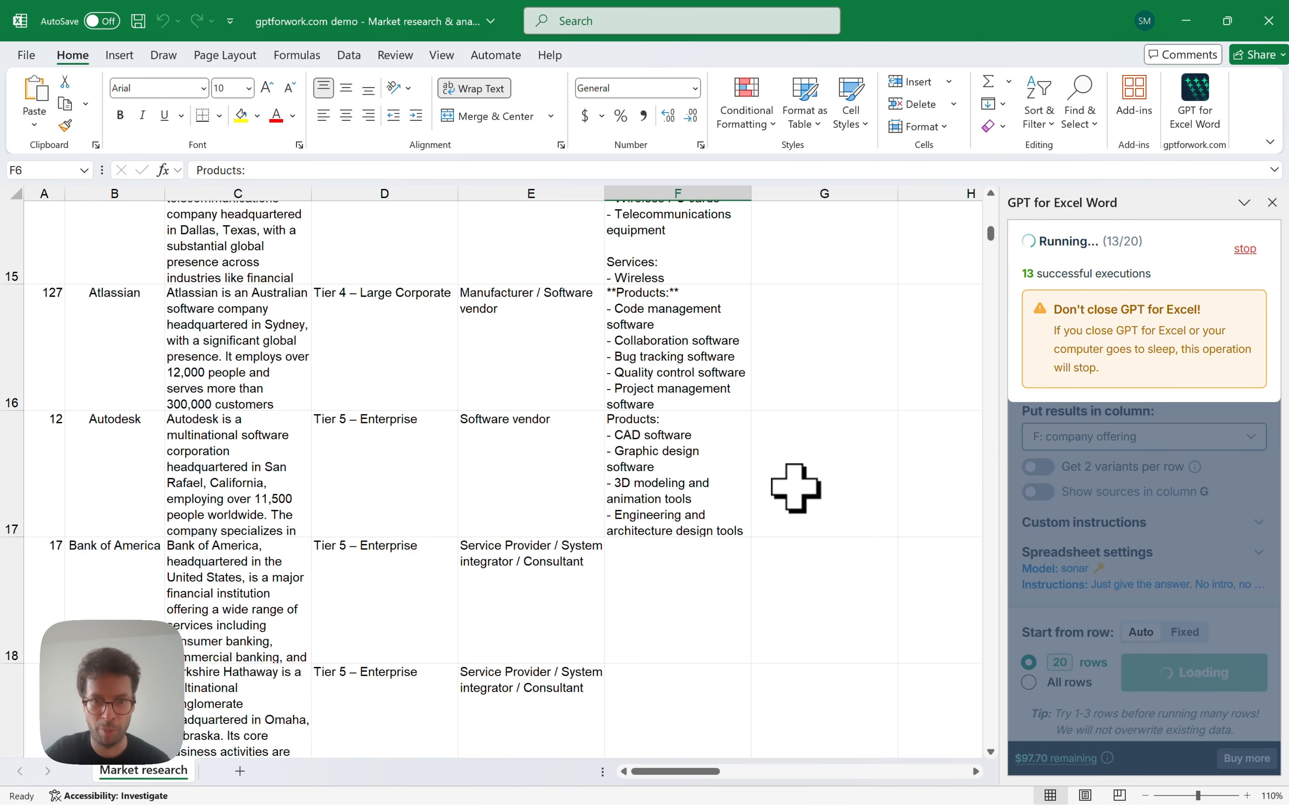
scroll(796, 489, down, 4)
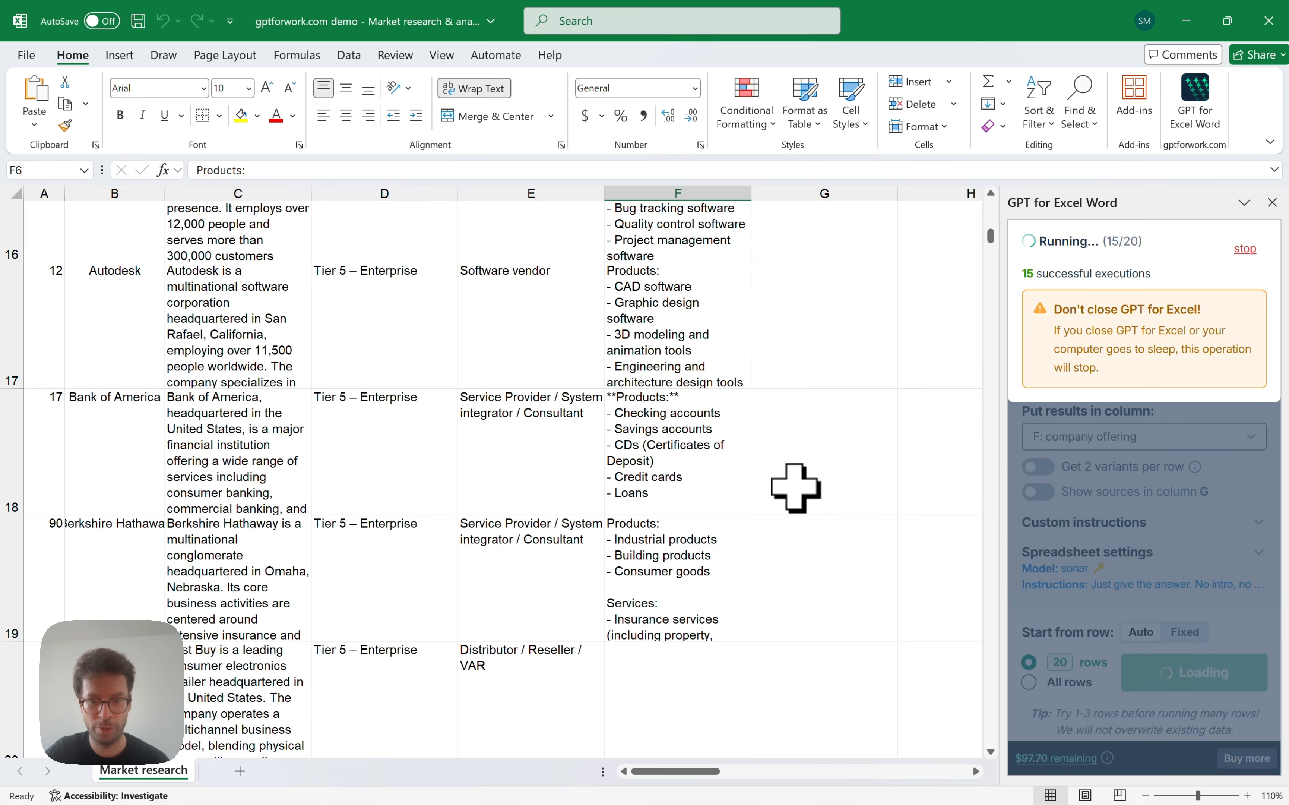
scroll(796, 488, down, 5)
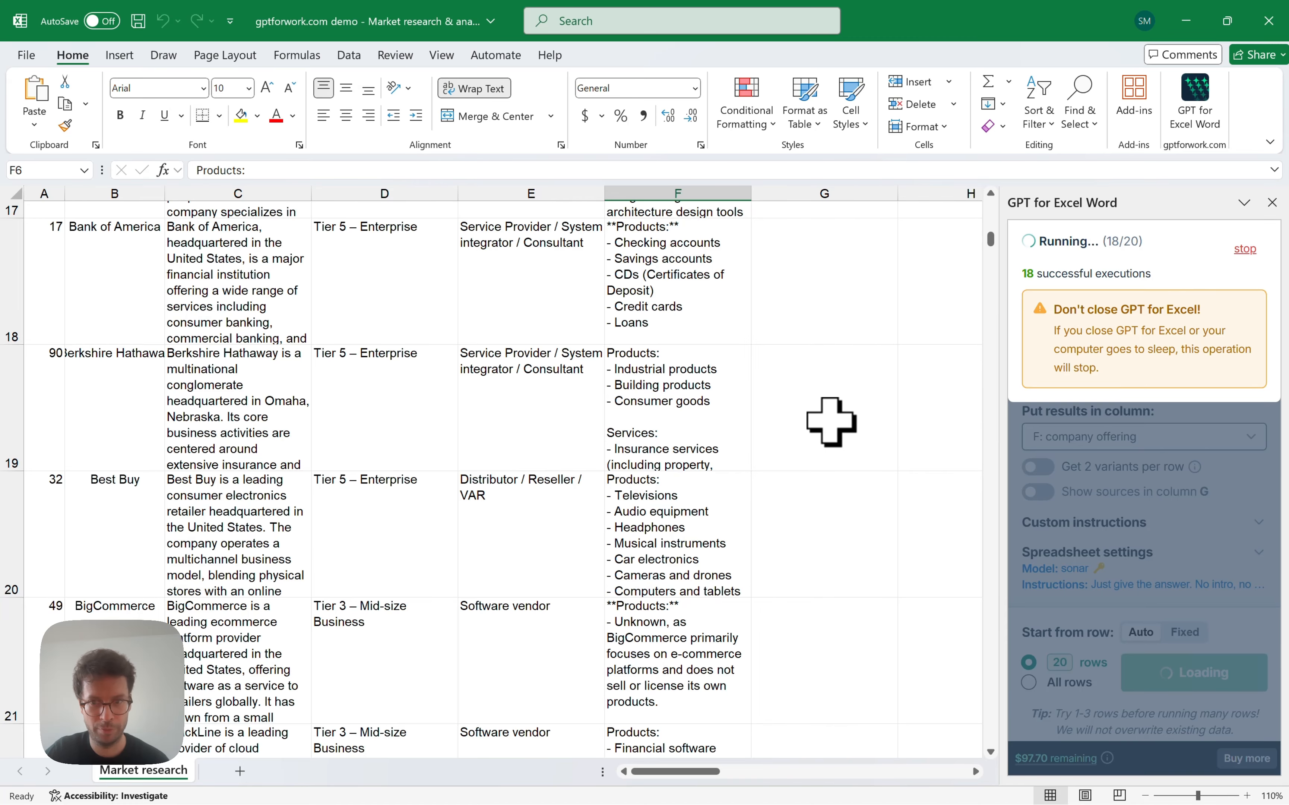
scroll(831, 421, down, 3)
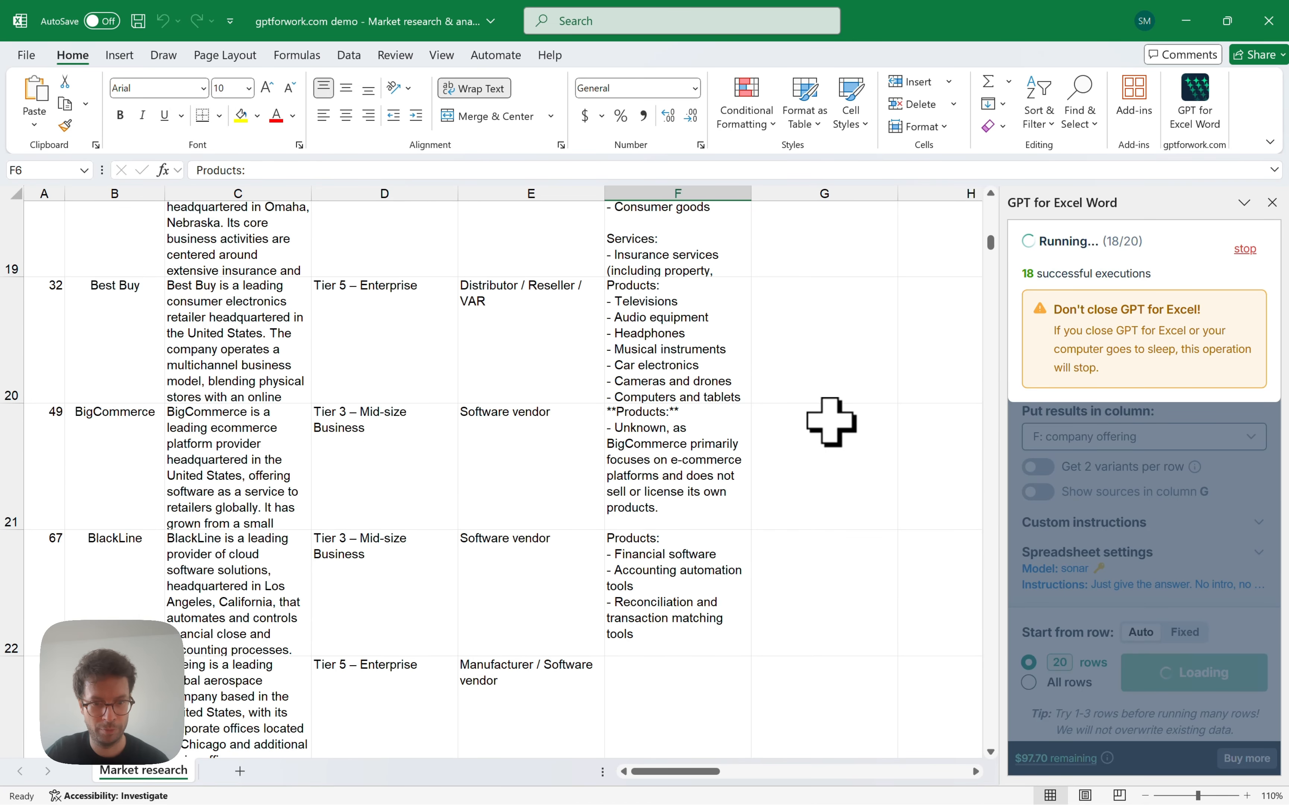
scroll(831, 421, up, 6)
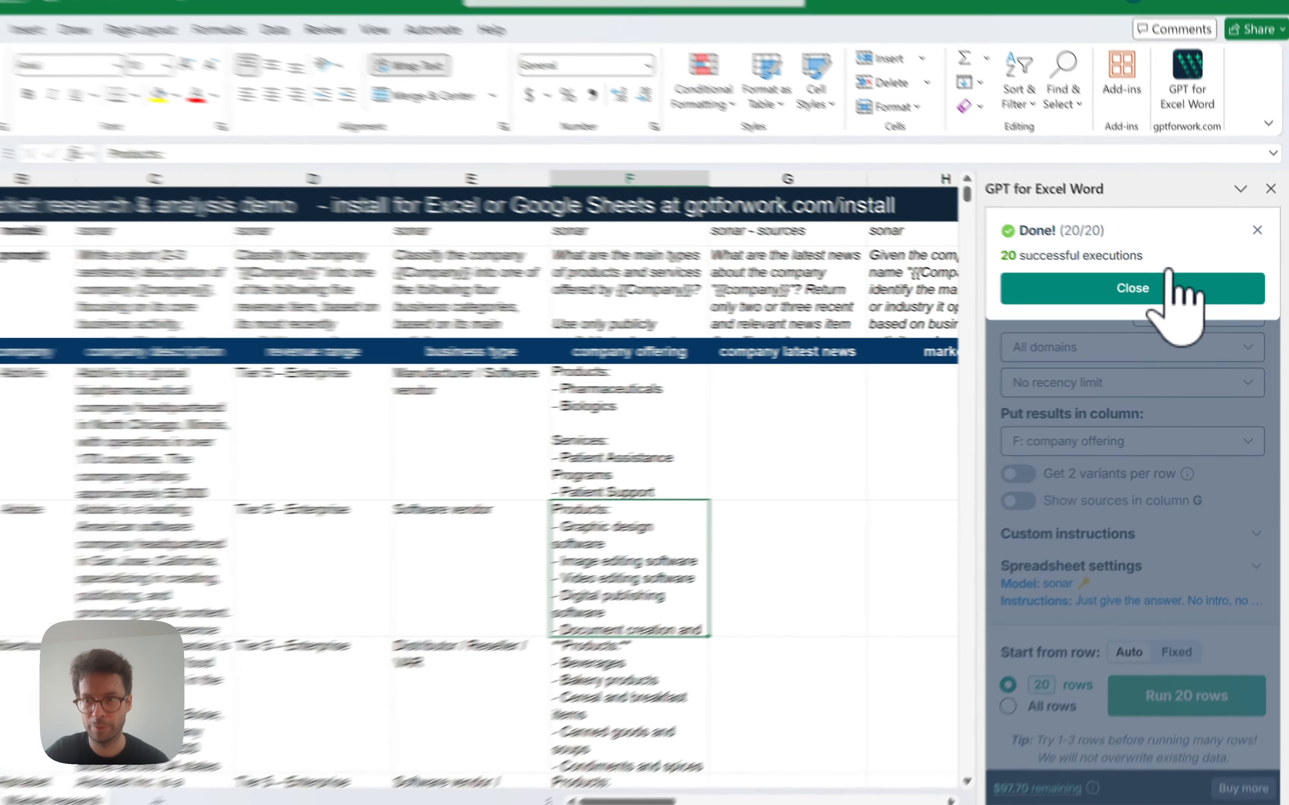
click(1118, 290)
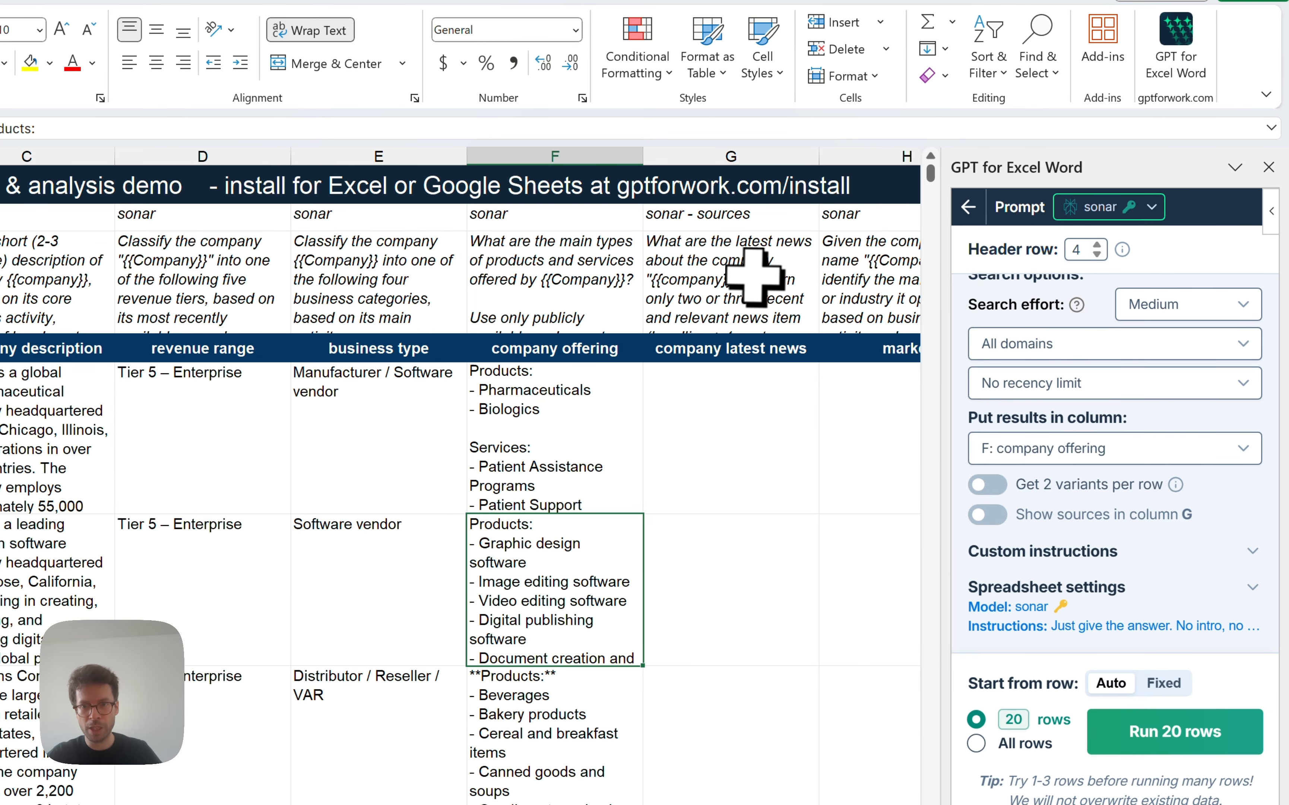
Replace the add-in's prompt with the latest company news prompt copied from cell G3.
click(755, 278)
key(ctrl+c)
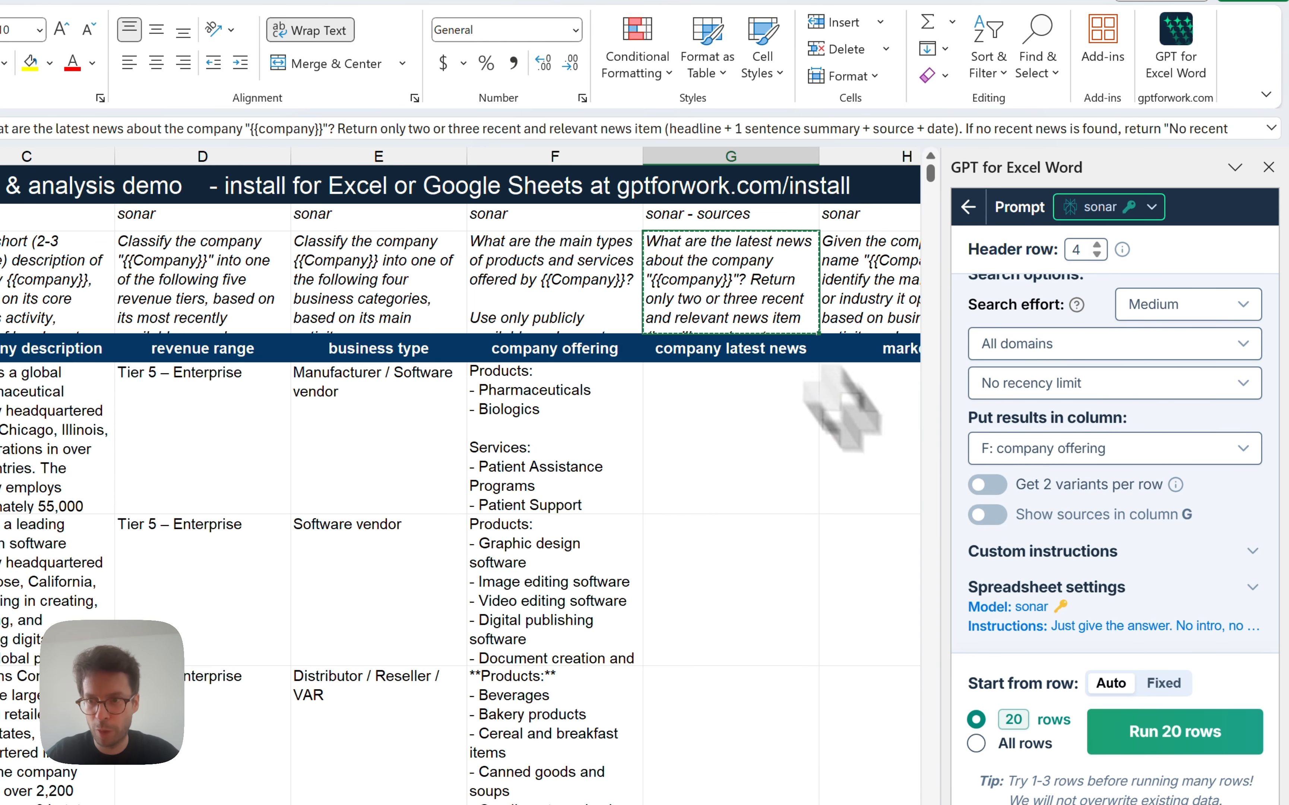
scroll(1108, 460, up, 6)
click(1158, 458)
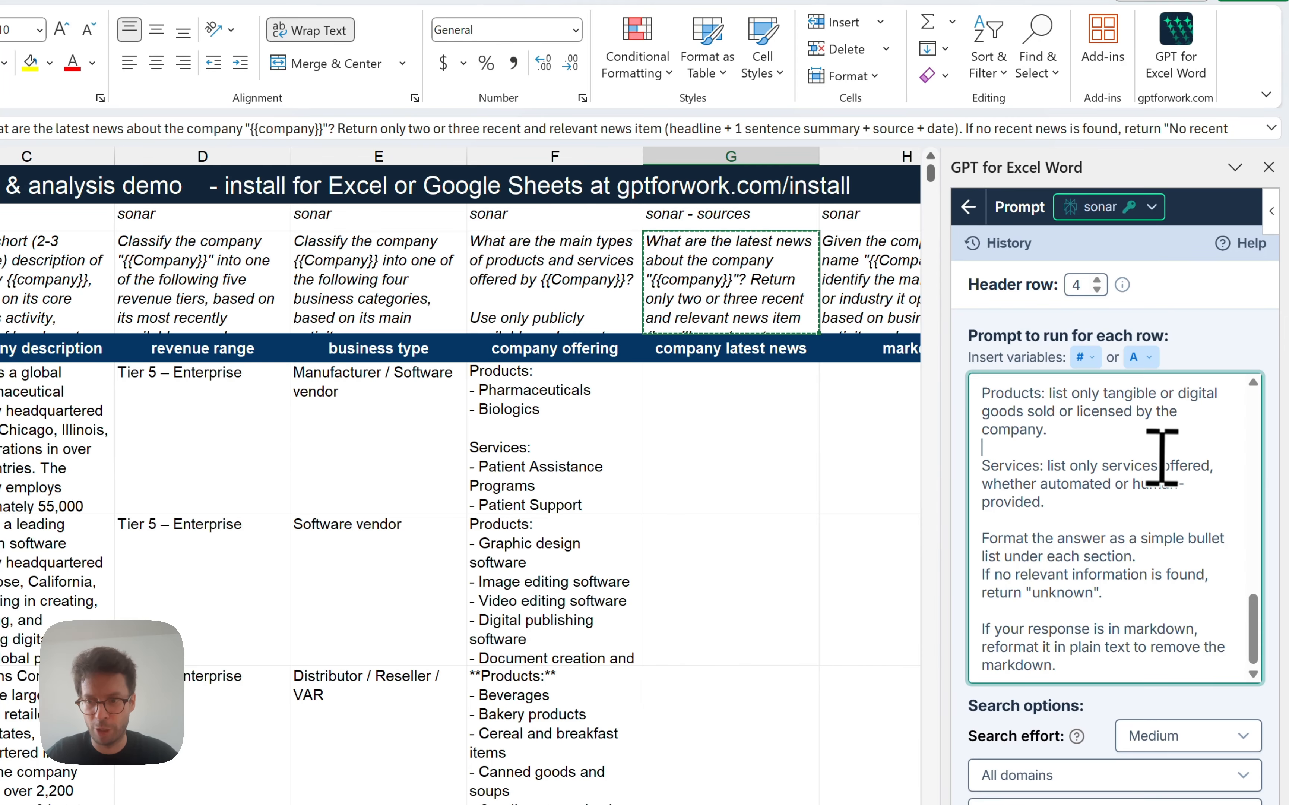
key(ctrl+a)
key(BackSpace)
key(ctrl+v)
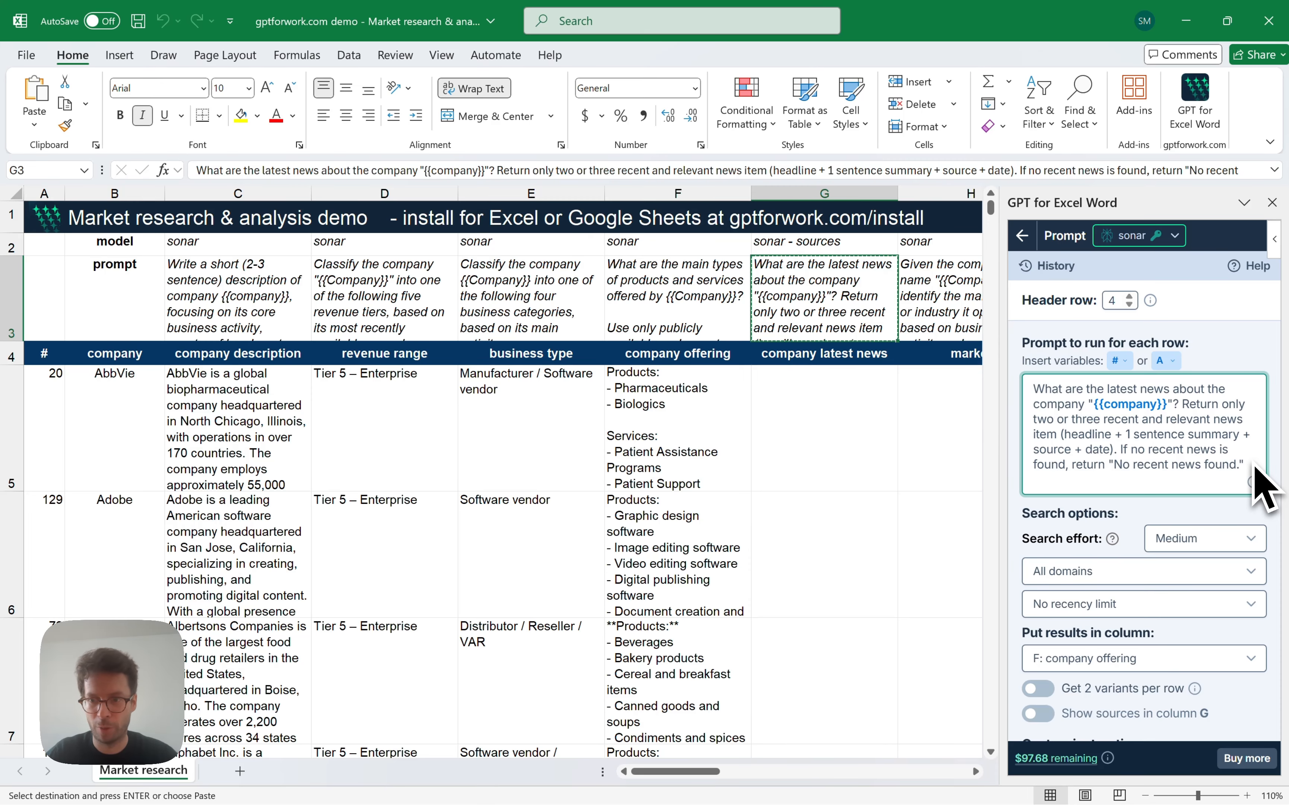
key(BackSpace)
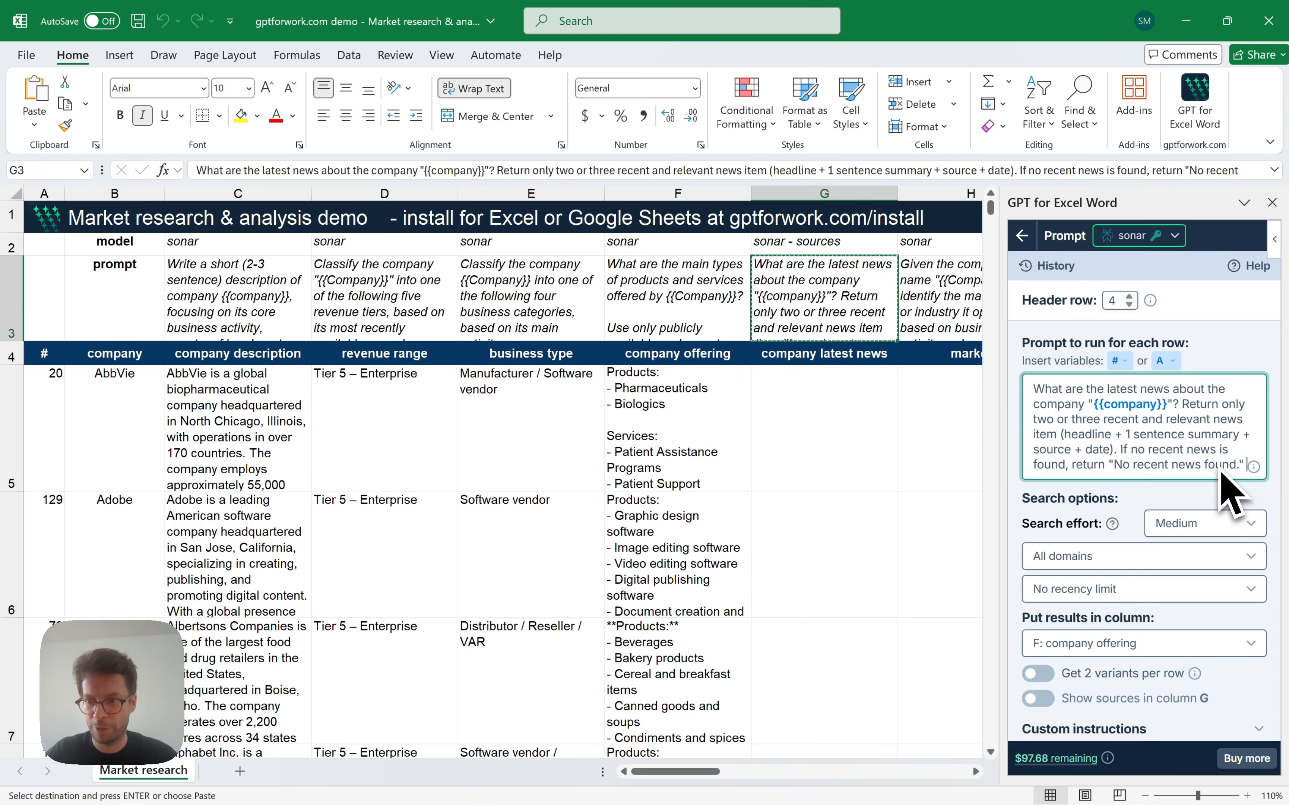
Run the news prompt on 20 rows with Low search effort, results in G: company latest news, and sources shown in the adjacent column.
click(1158, 525)
click(1167, 547)
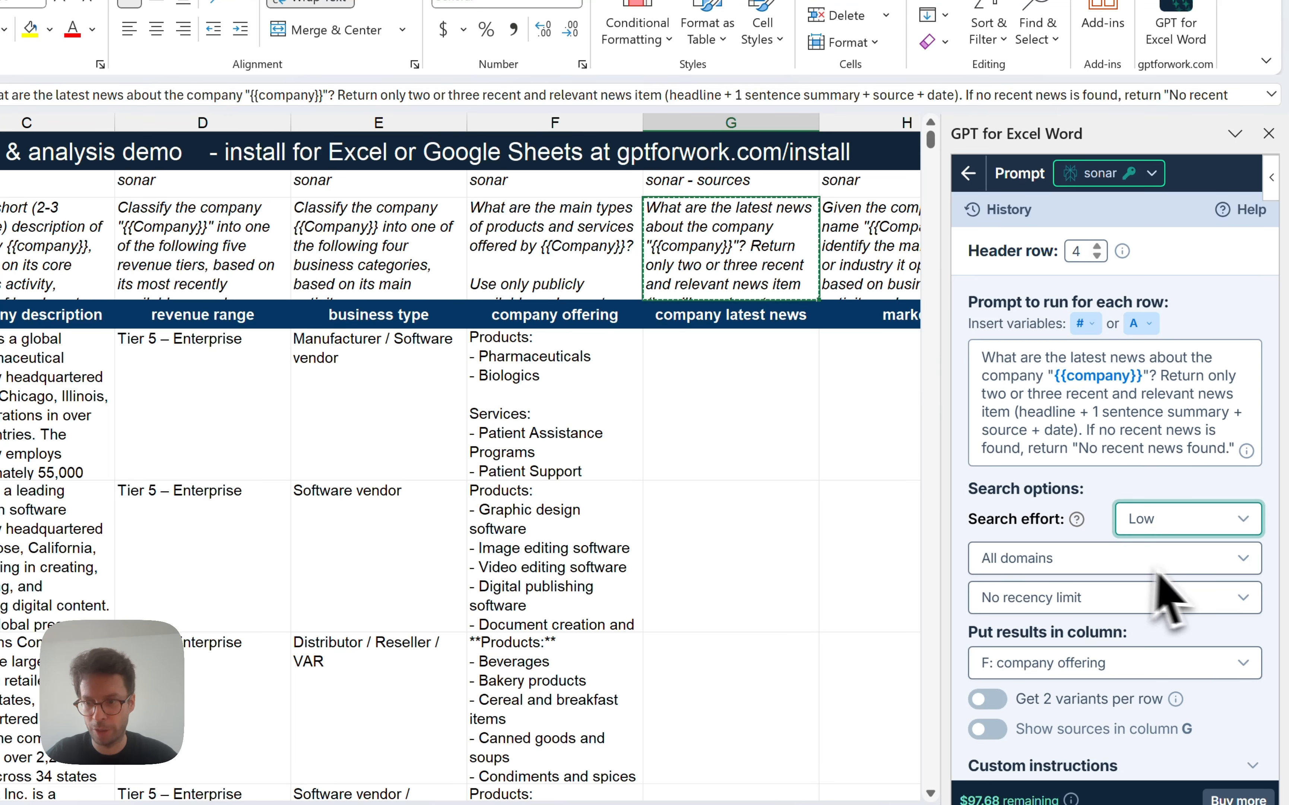
click(984, 730)
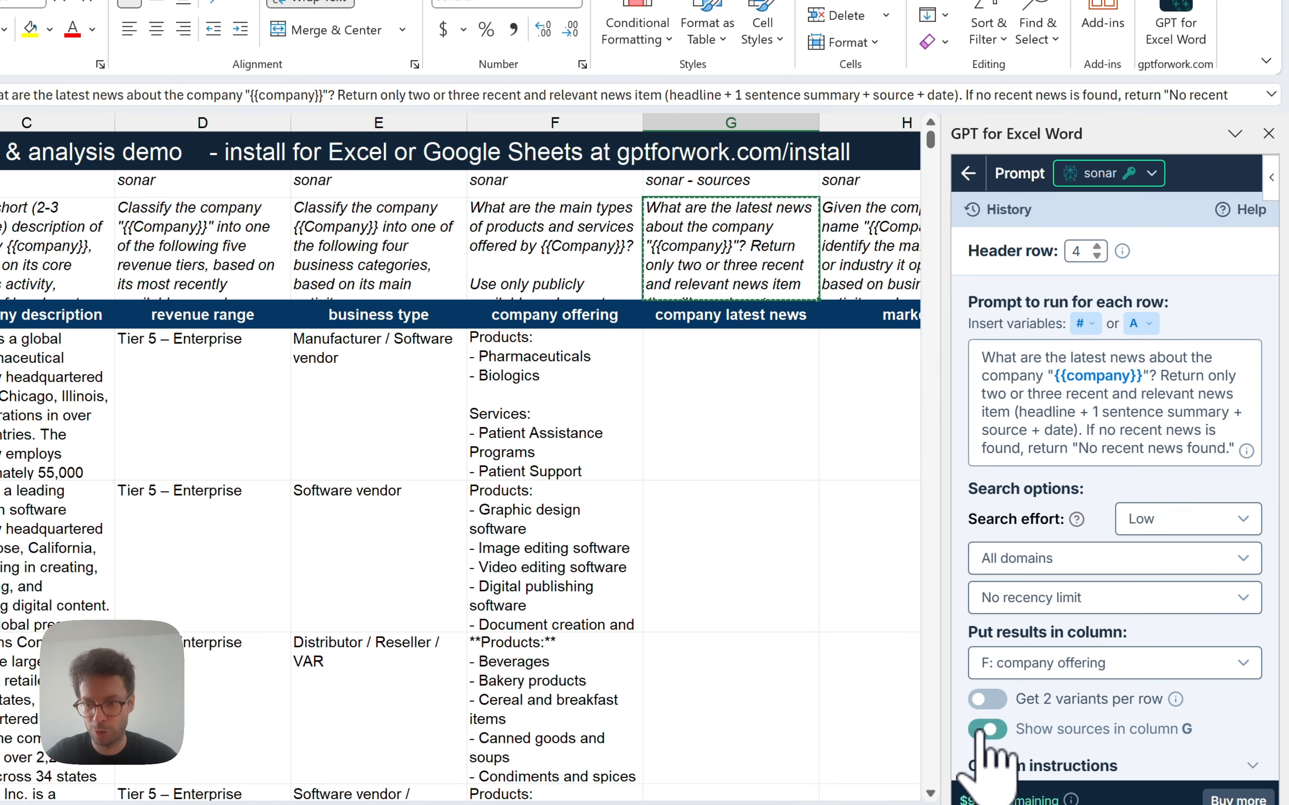
click(1115, 663)
click(1048, 697)
scroll(1115, 663, down, 5)
click(1179, 660)
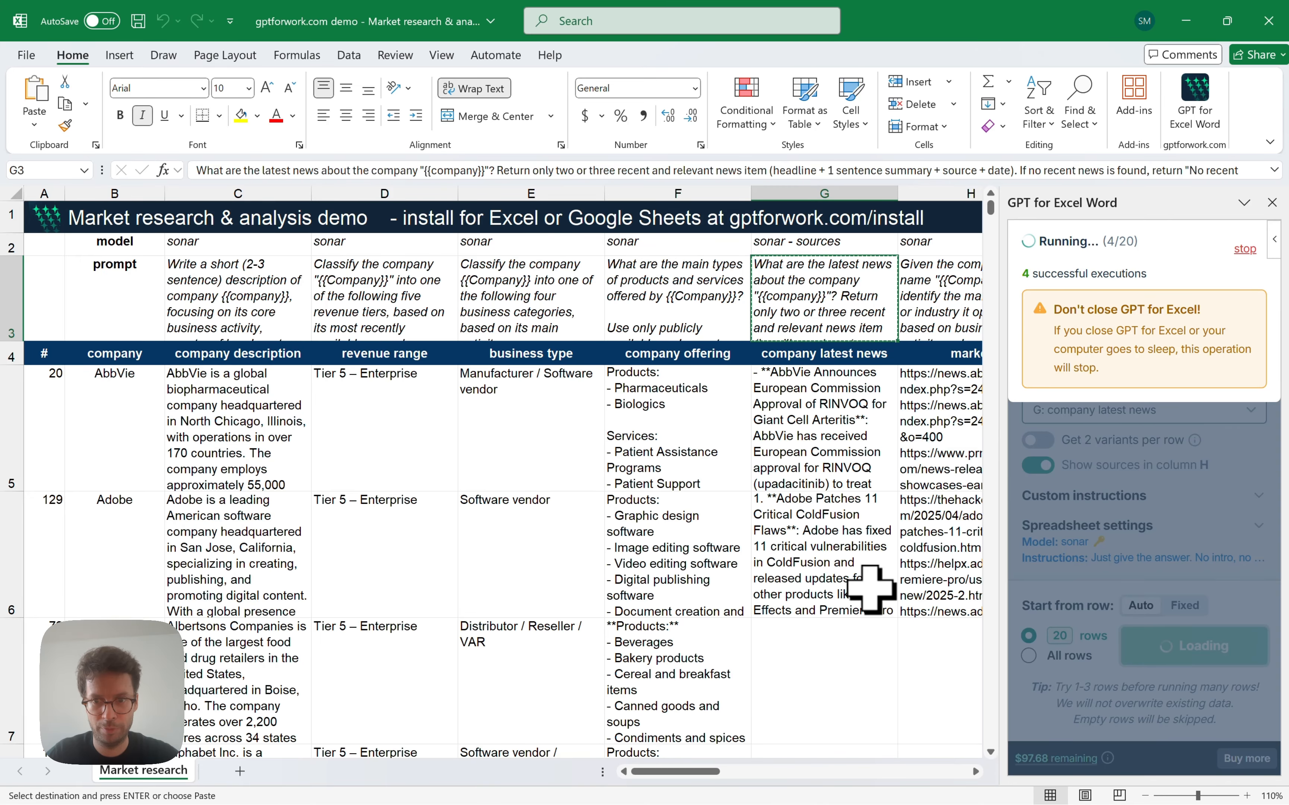
Widen column G, company latest news, to nearly double its width so the generated news items are easier to read.
scroll(872, 589, right, 2)
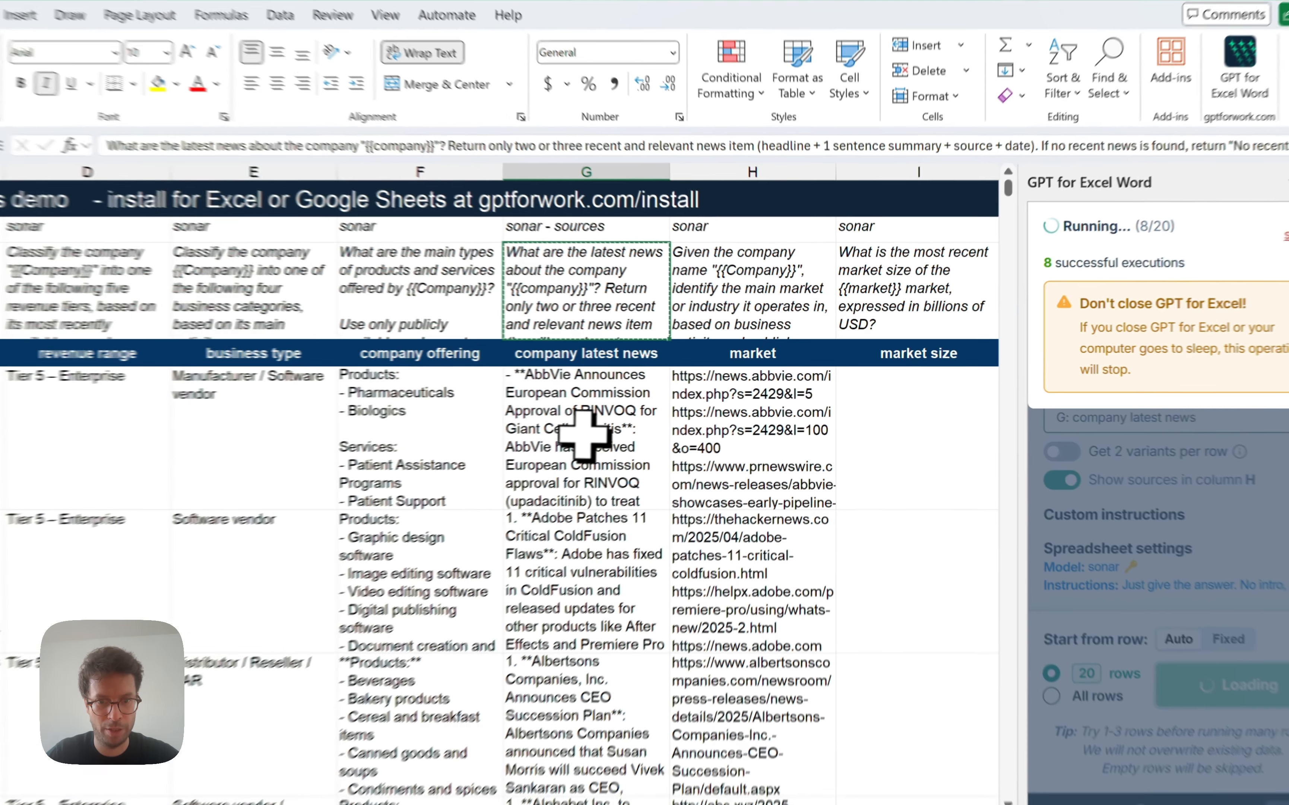
click(637, 426)
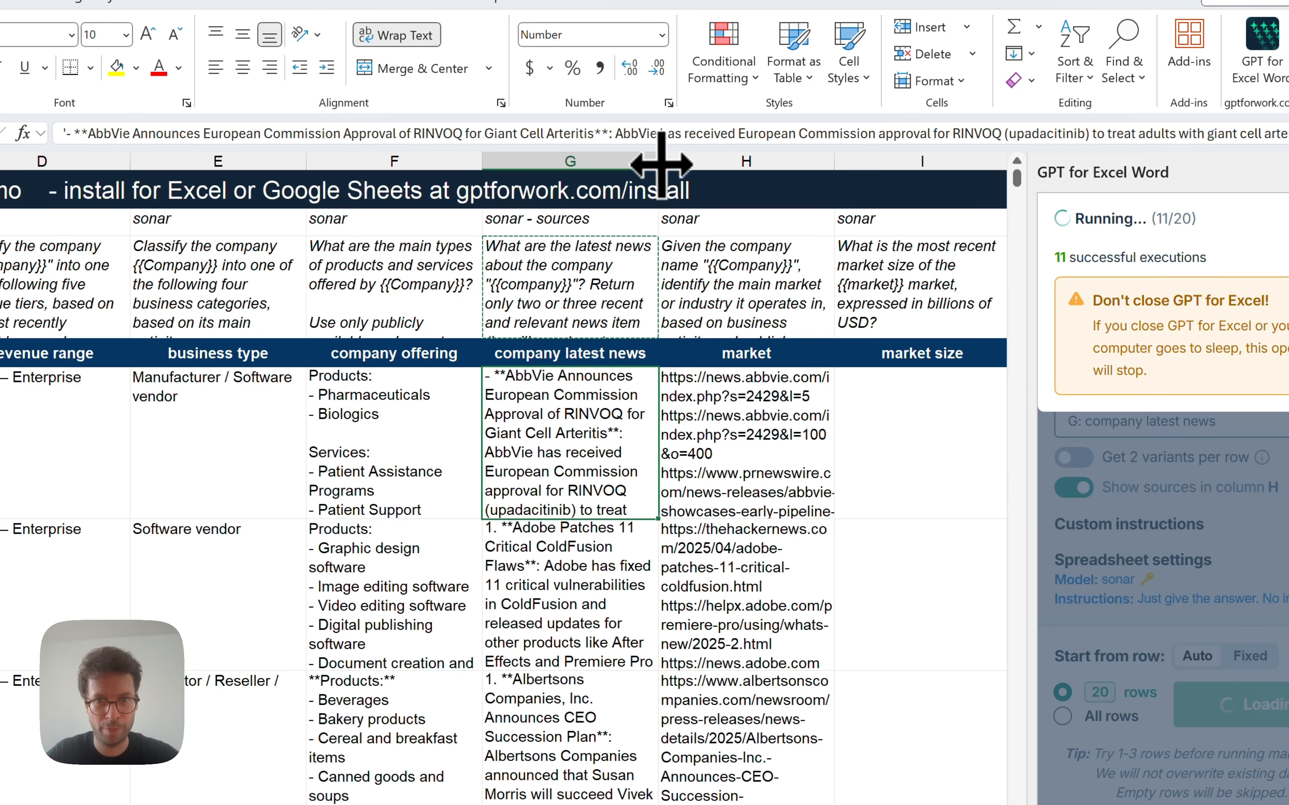
drag(660, 161, 818, 161)
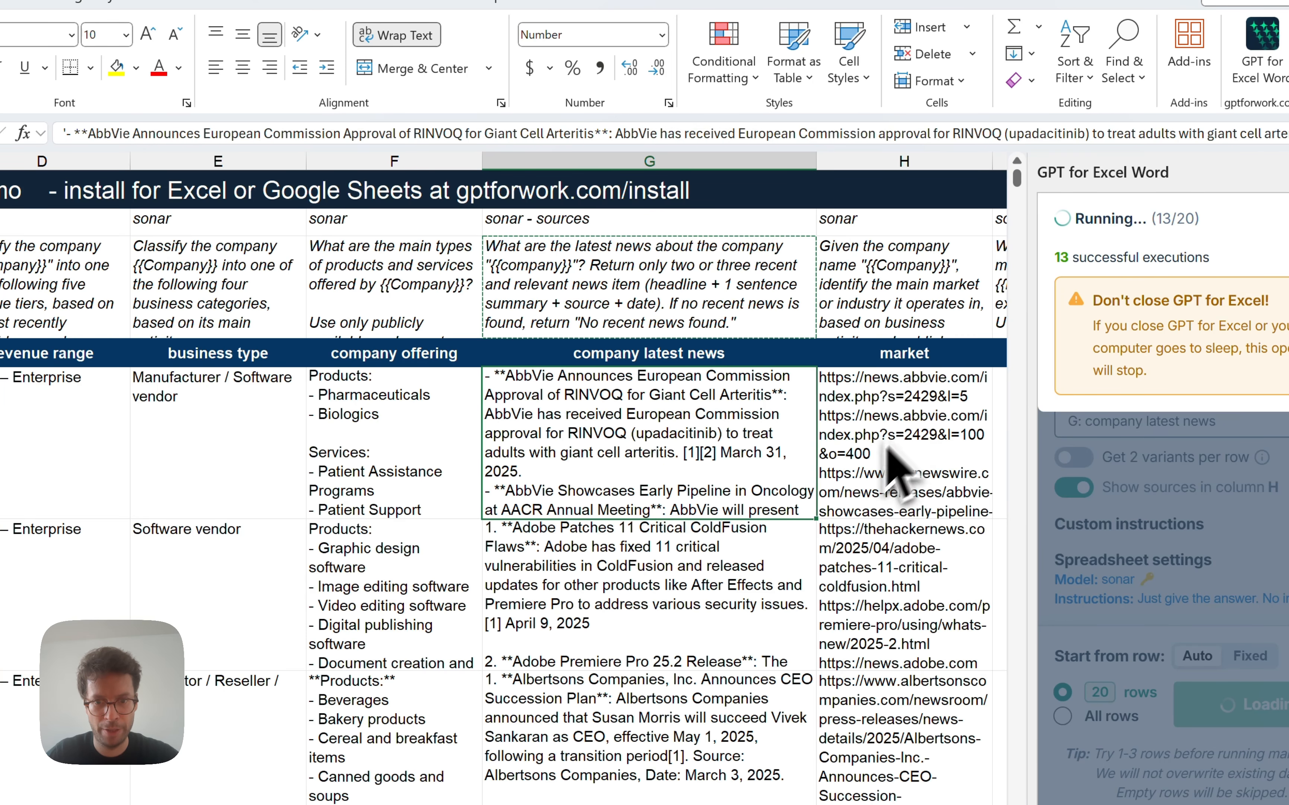
Examine the source links in column H alongside the generated company news, then return to the top of the sheet.
scroll(820, 559, right, 2)
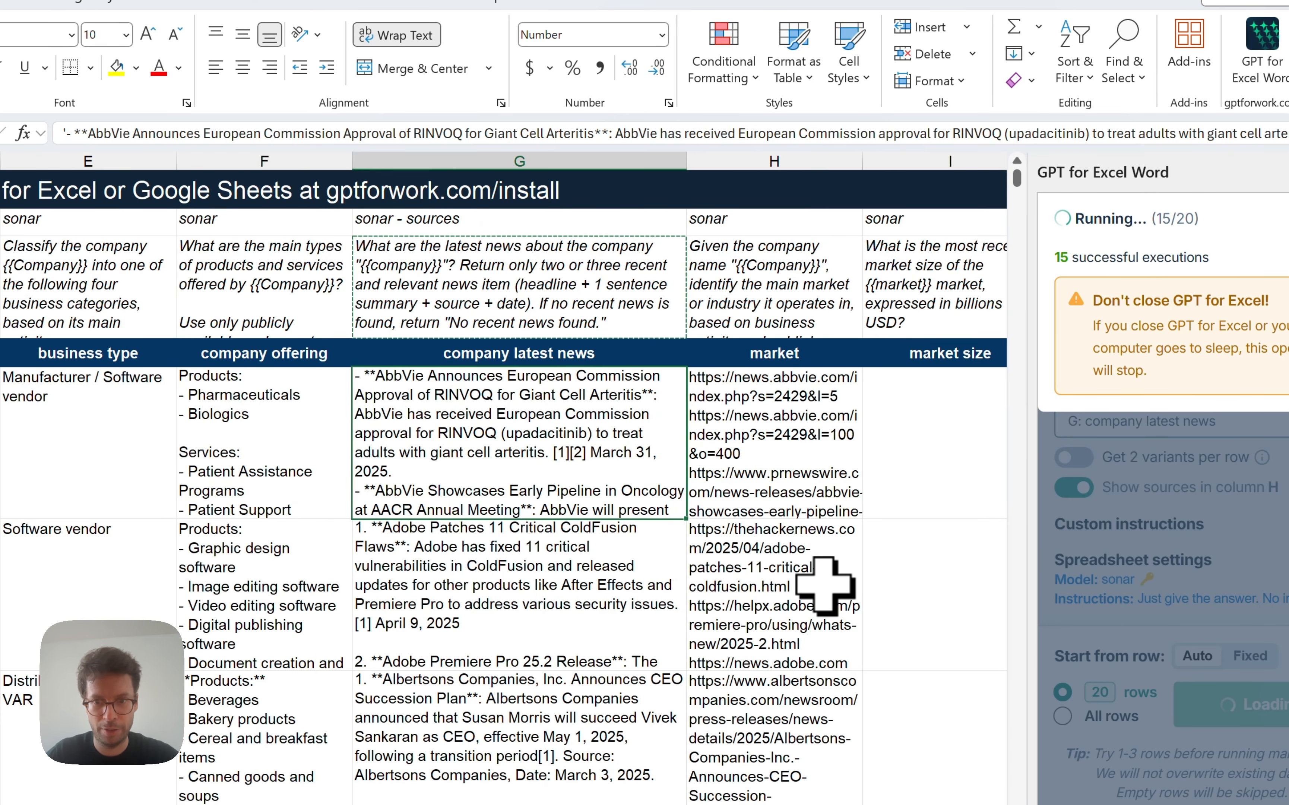
click(756, 474)
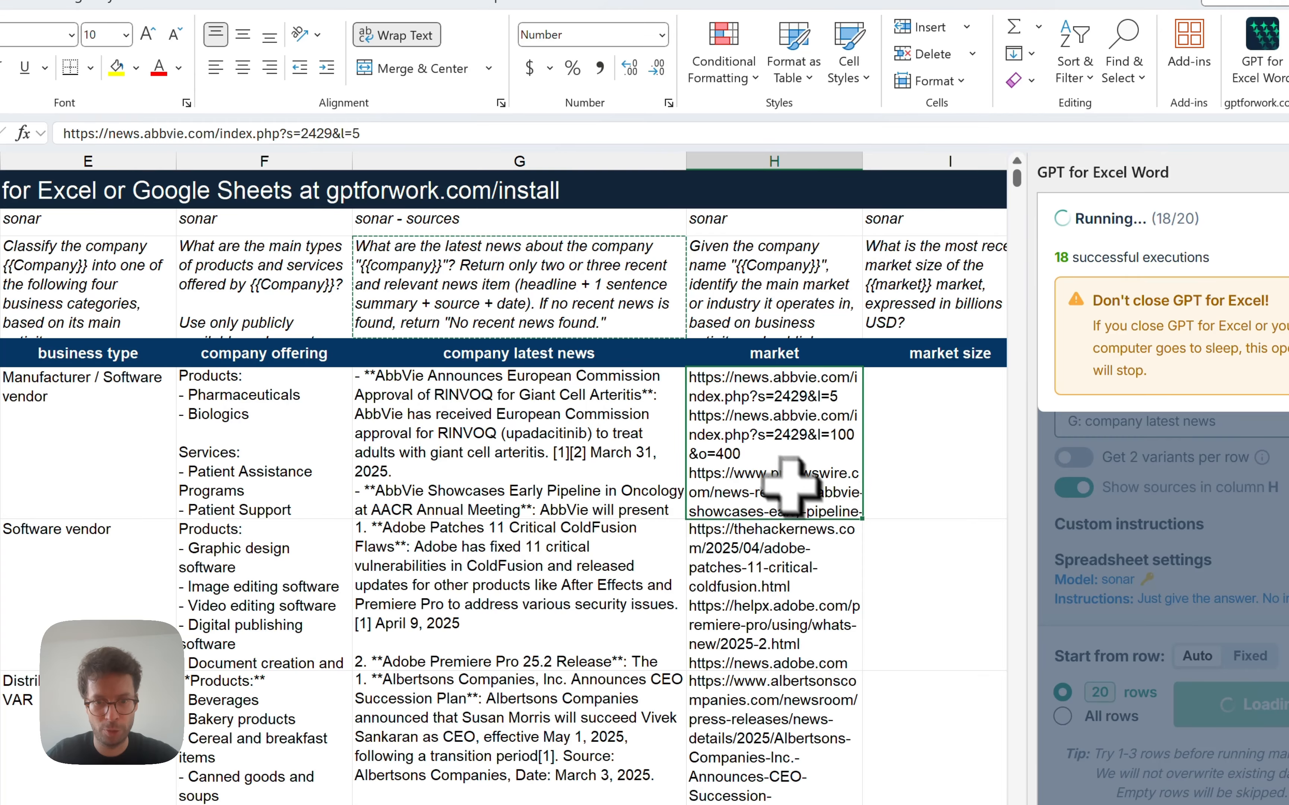
click(797, 606)
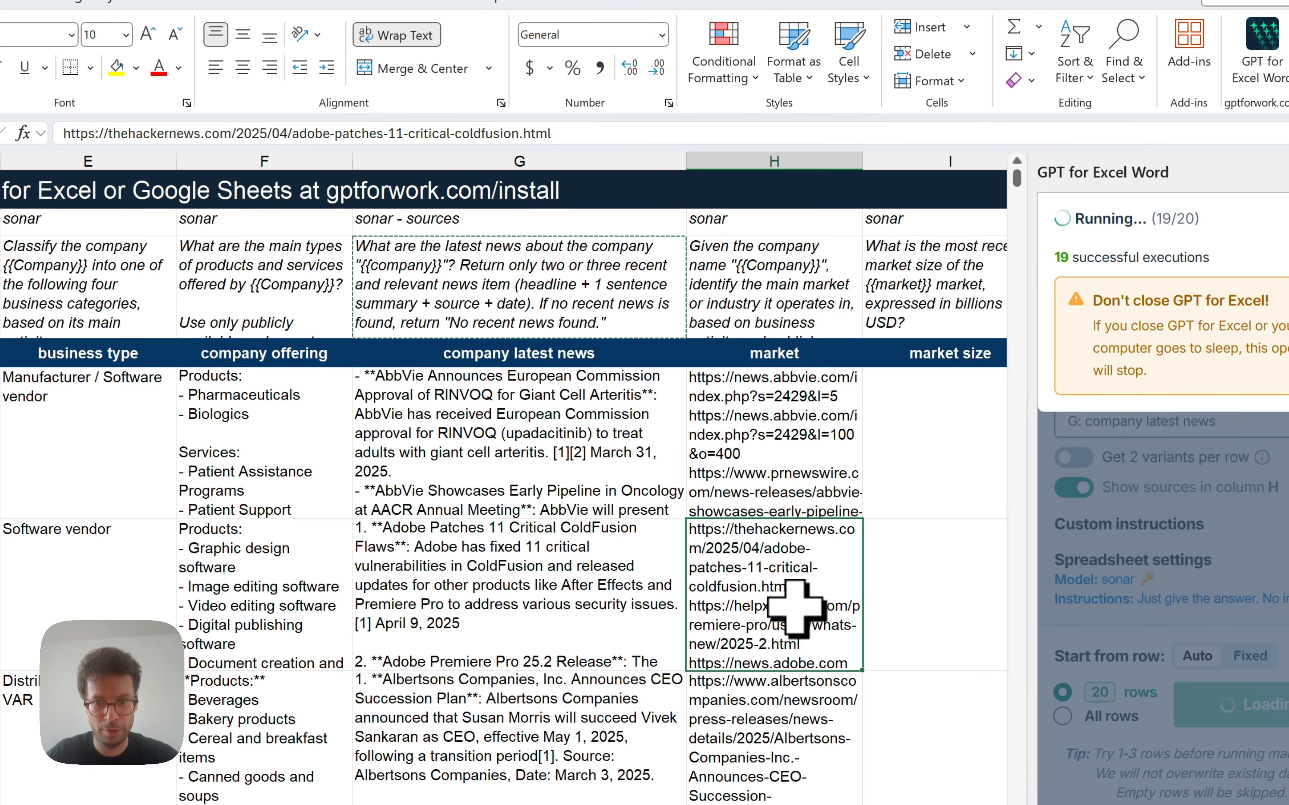
scroll(797, 607, down, 1)
scroll(798, 607, down, 3)
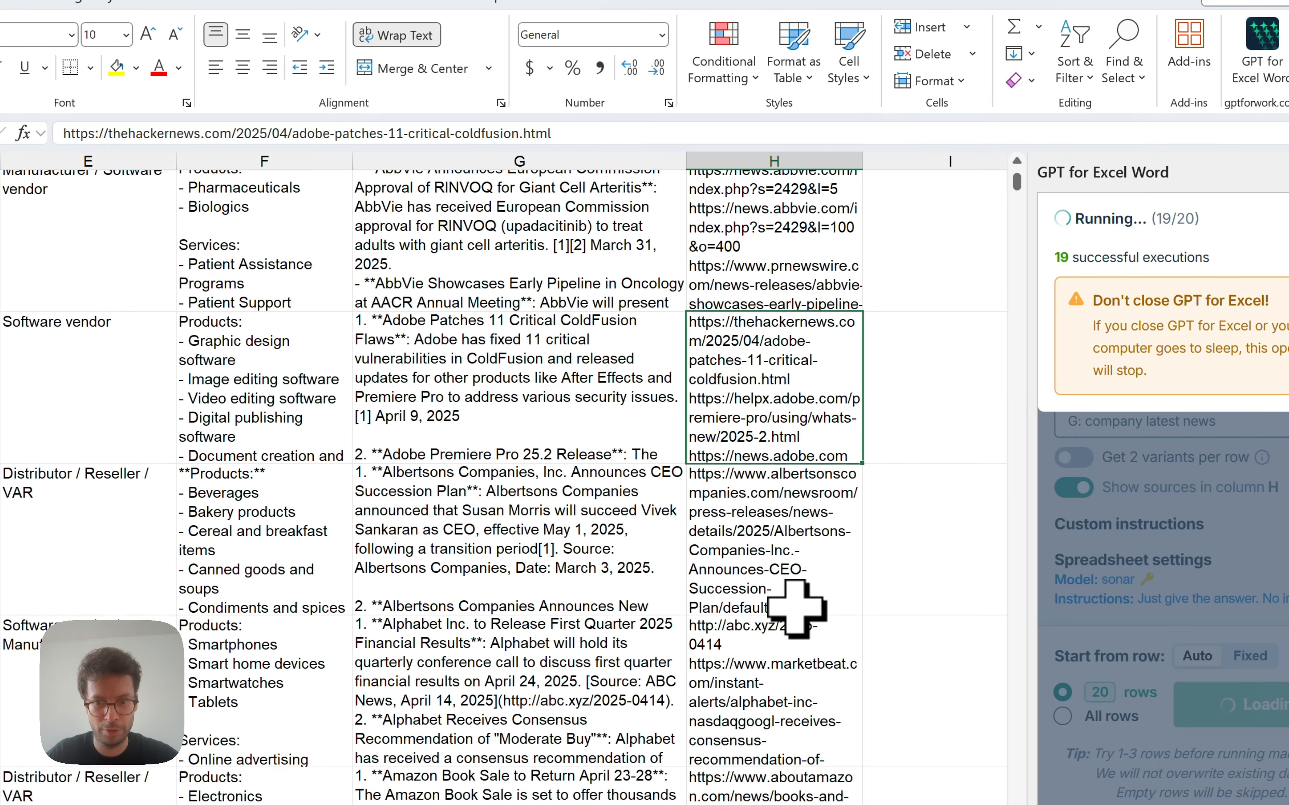
scroll(806, 567, down, 1)
scroll(806, 566, up, 8)
scroll(806, 566, left, 1)
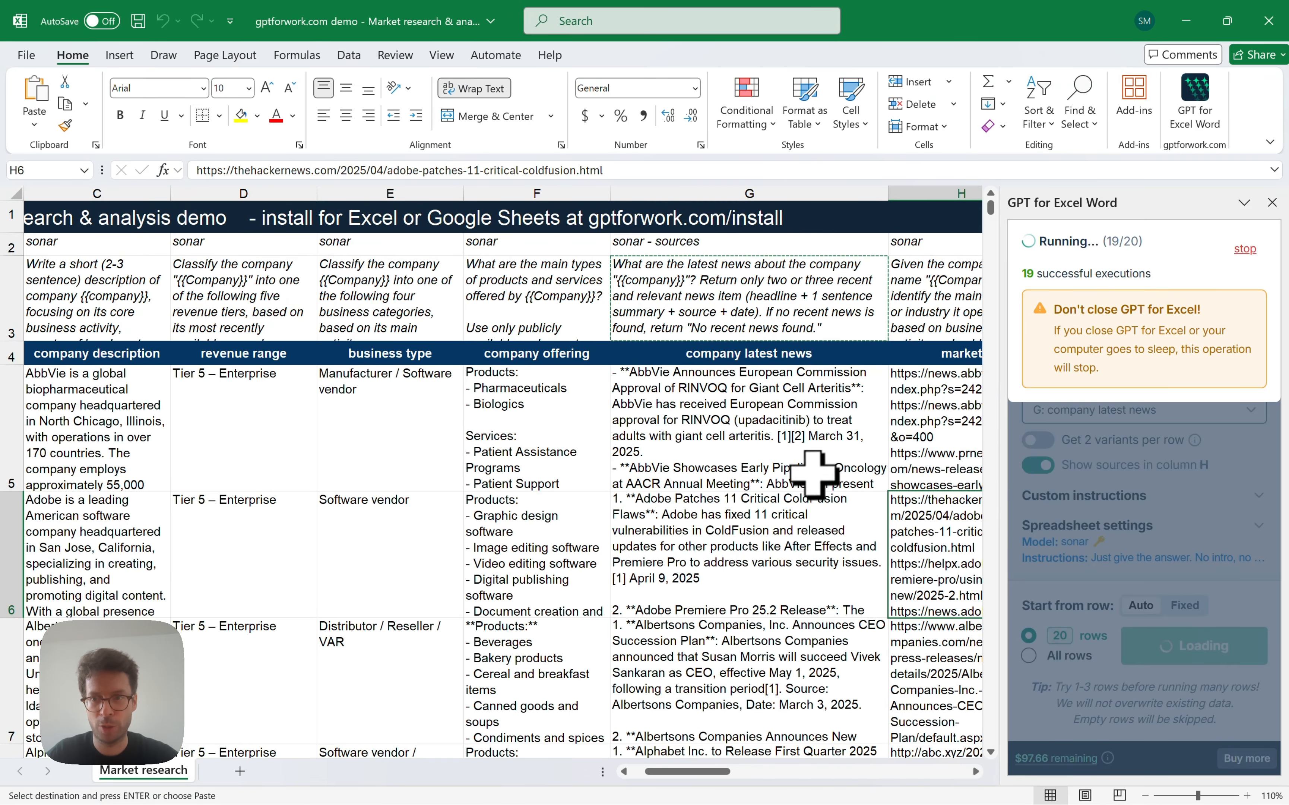
scroll(820, 474, right, 1)
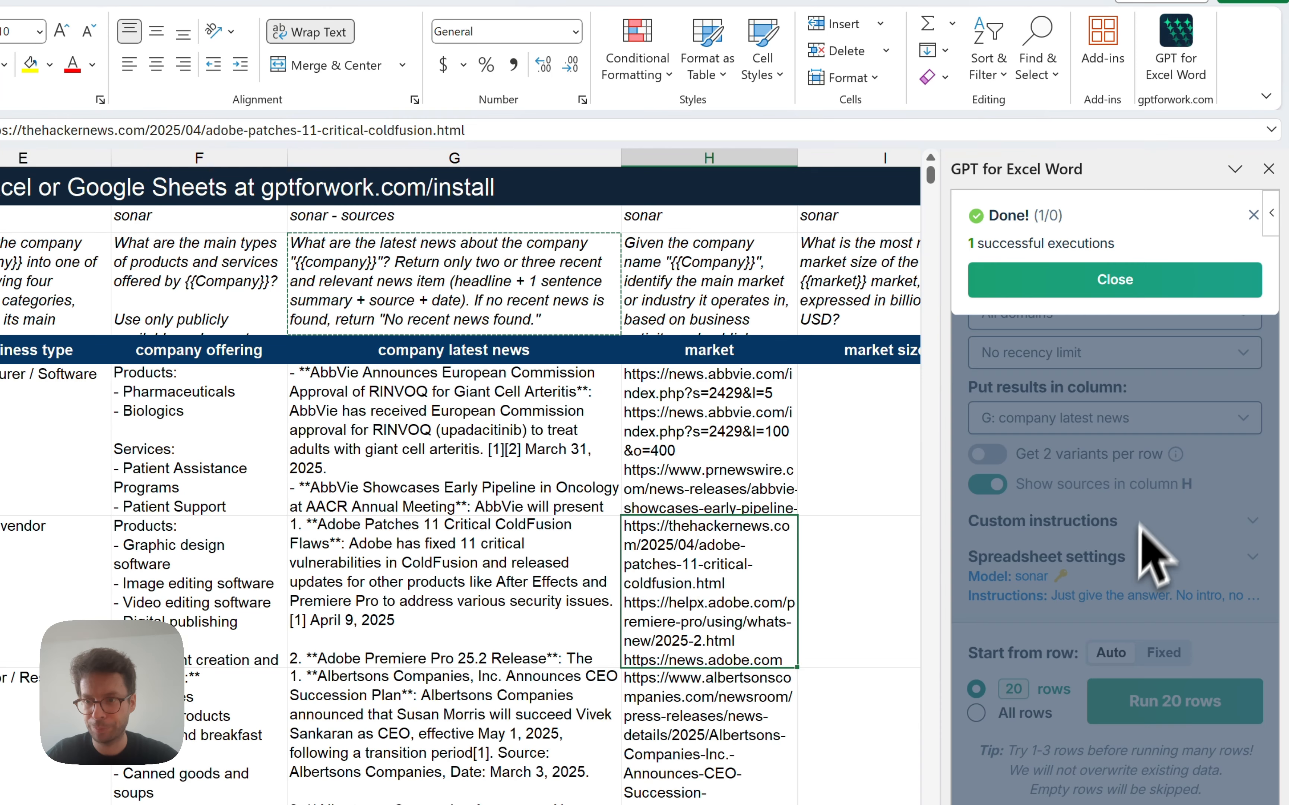
Dismiss the run summary and set the search domain option to "Only in those domains: (Up to 3)", ready for entering domains.
click(1110, 282)
scroll(1122, 479, up, 3)
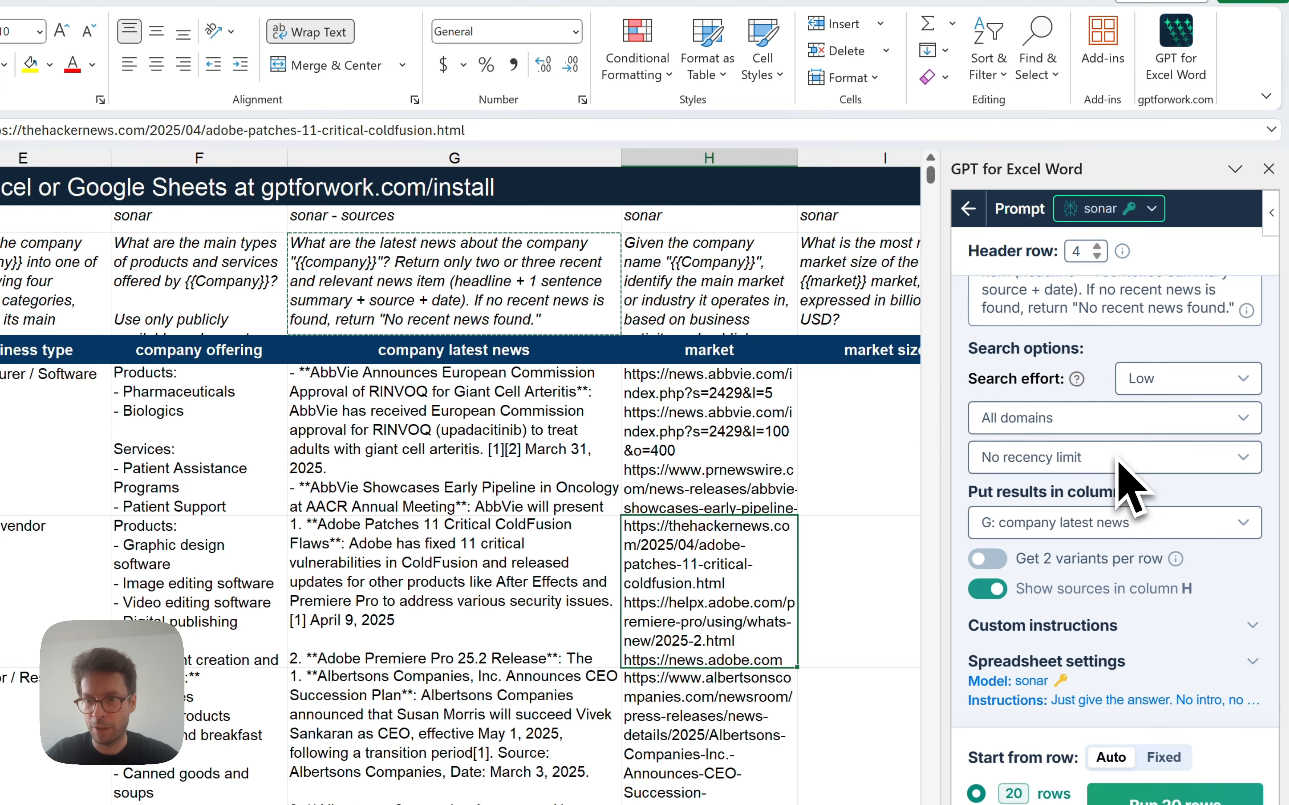
click(1194, 469)
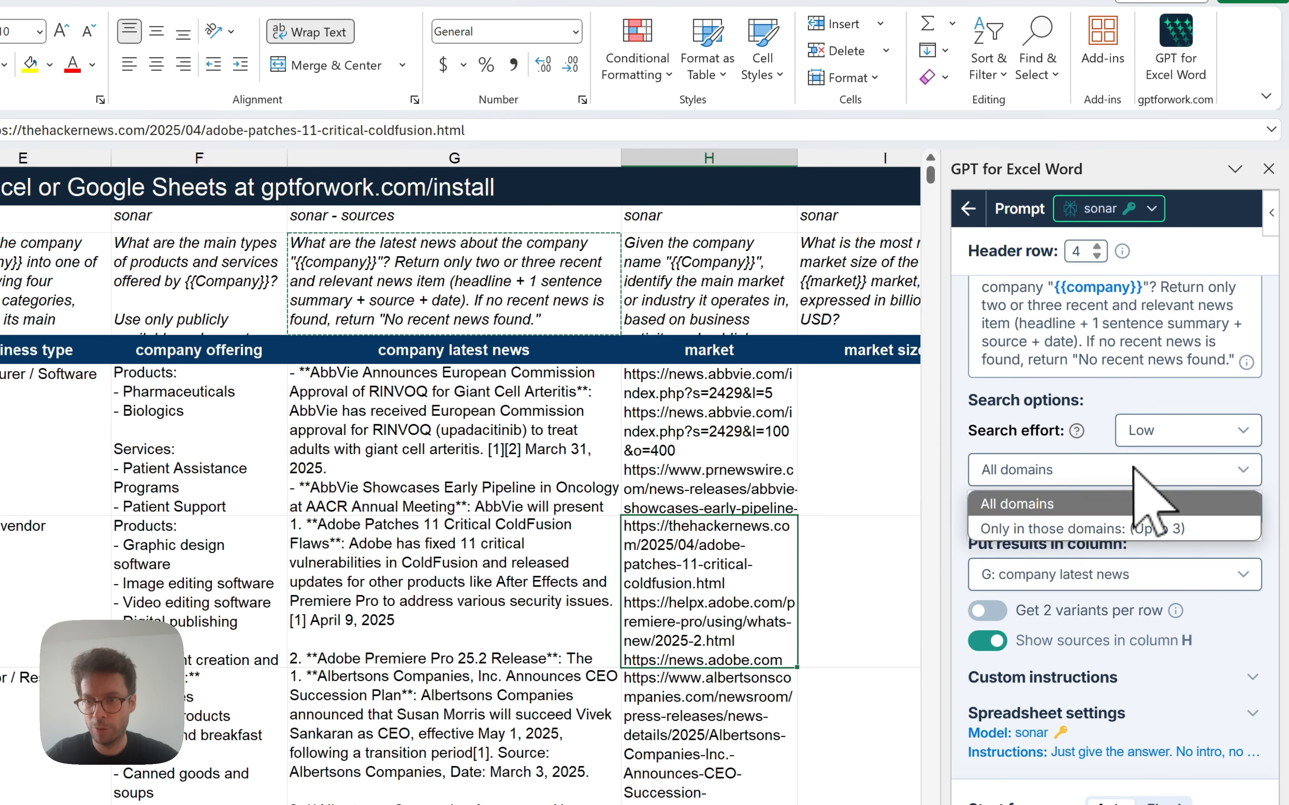
click(1060, 526)
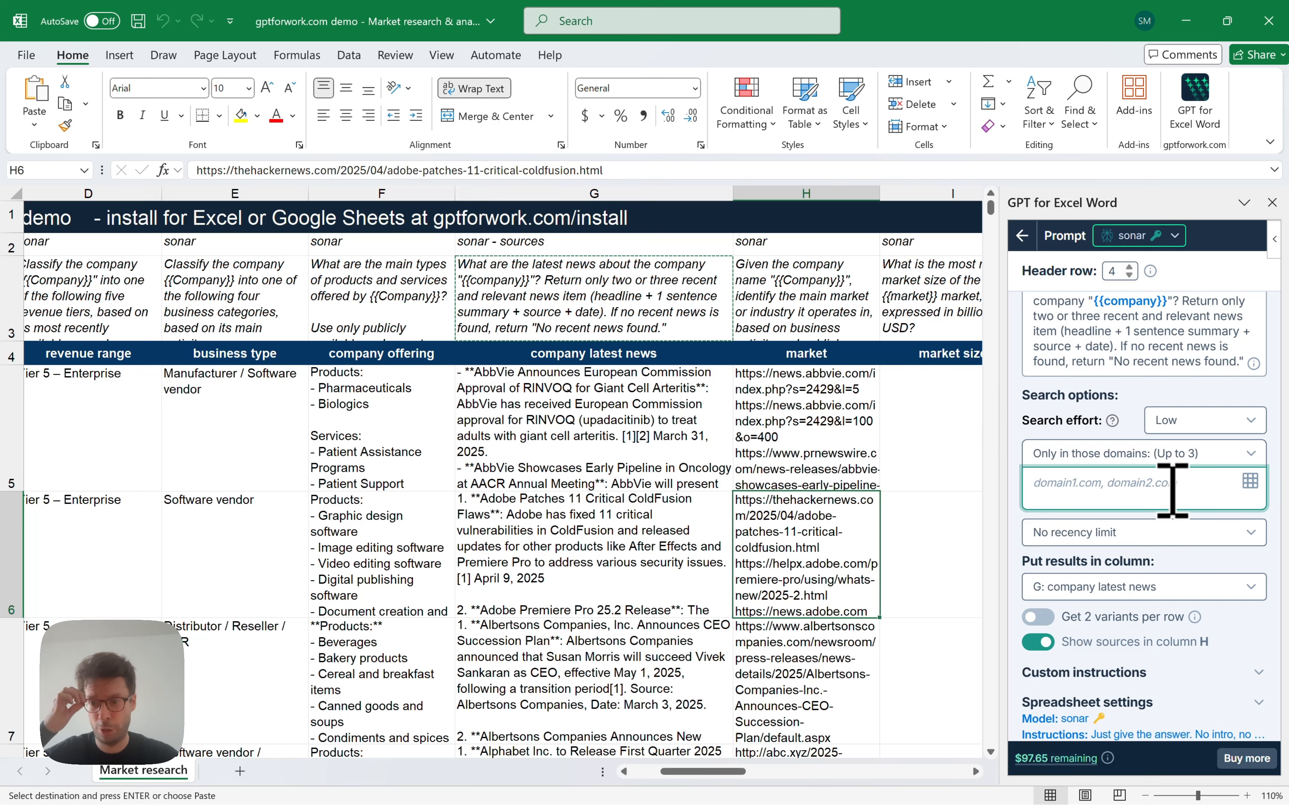
click(1060, 511)
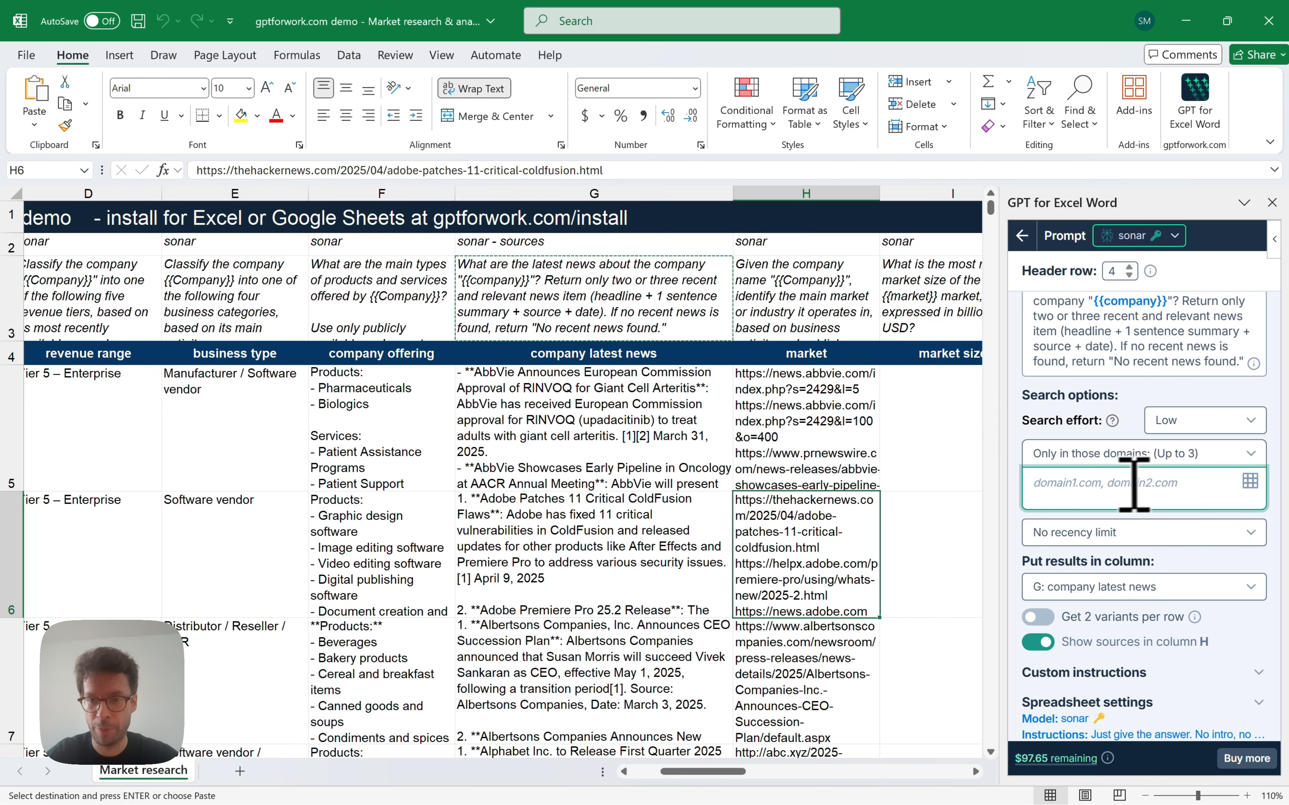